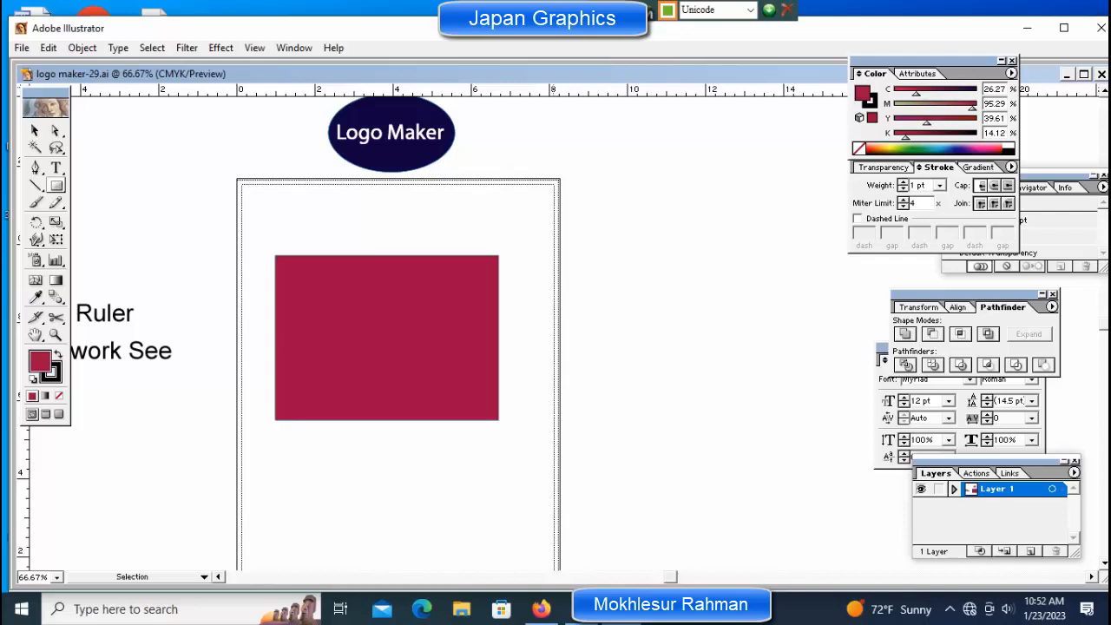
- Move the crimson rectangle sideways so it sits roughly centred across the page
left_click(585, 347, "ctrl")
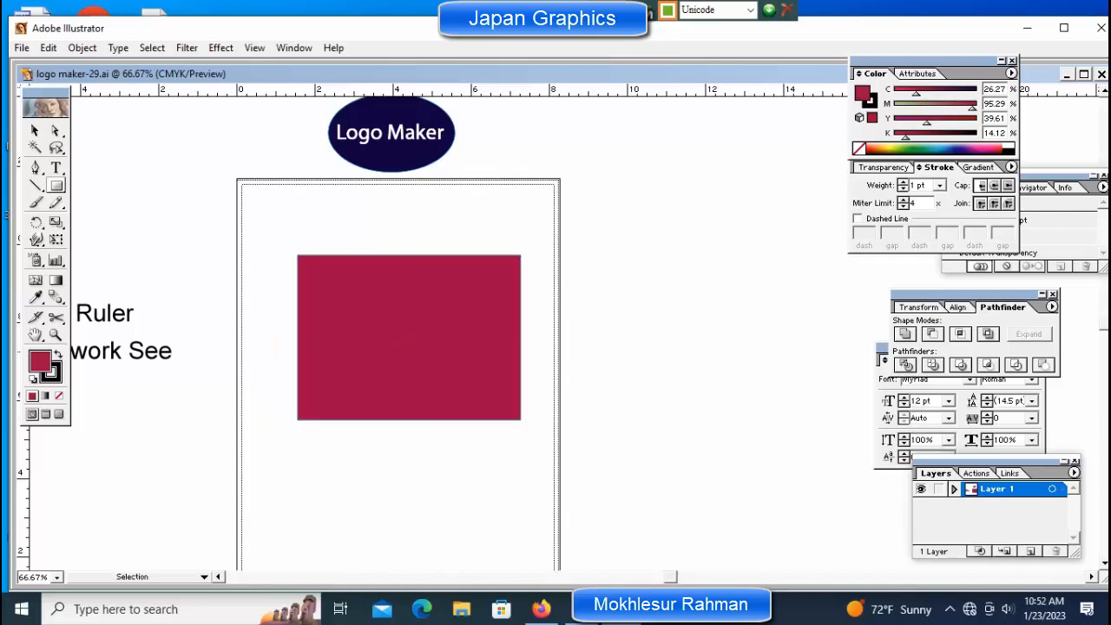
left_click(577, 347, "ctrl")
key("ctrl+space")
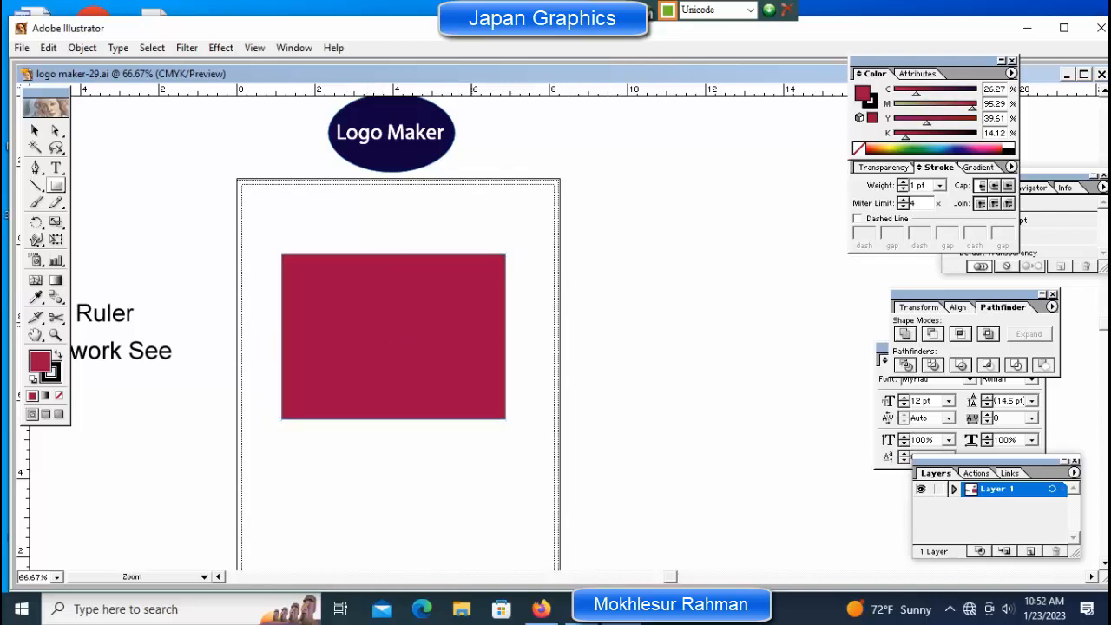
- Distort the rectangle's upper edge with the Wrinkle tool, working from the left corner across to the right corner
left_click(375, 264, "ctrl")
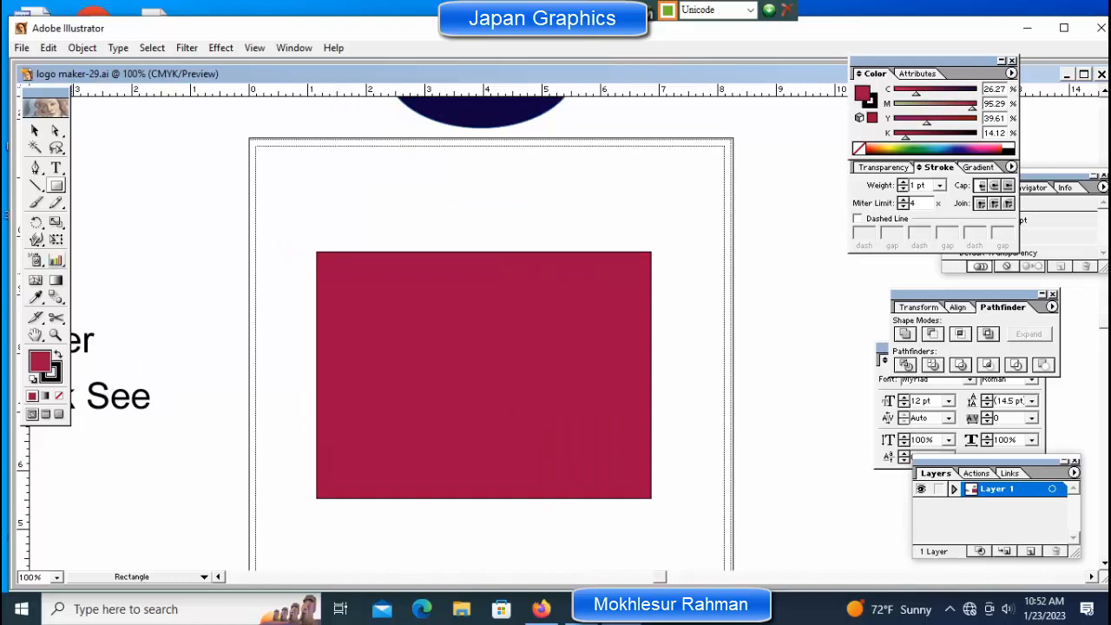
left_click(36, 241)
left_click_drag(139, 243, 174, 243)
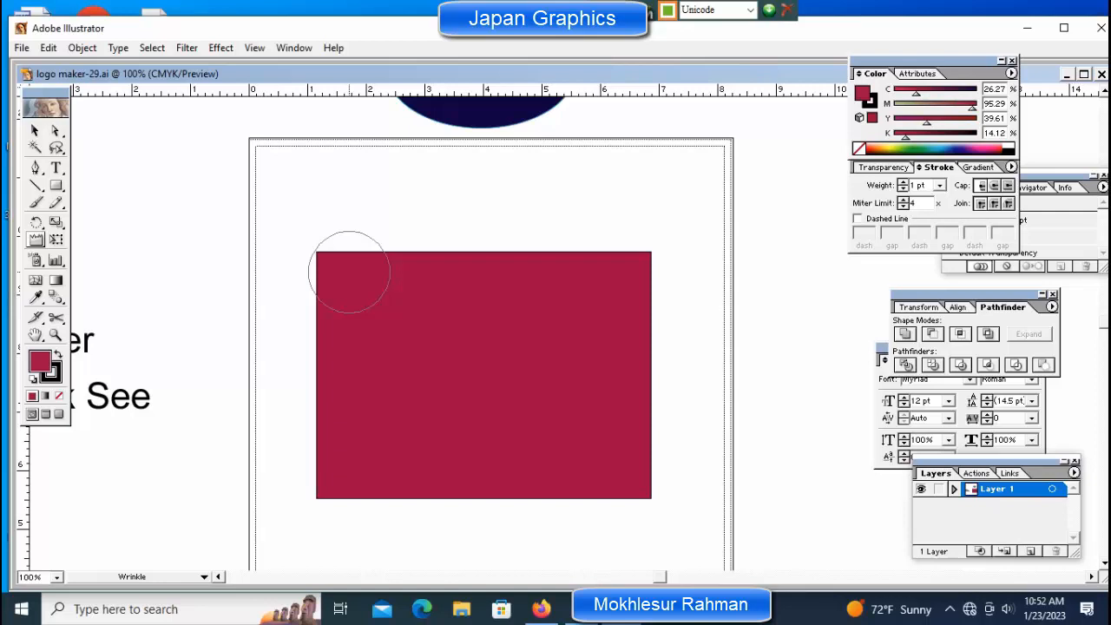
left_click_drag(345, 273, 348, 256)
left_click_drag(419, 257, 419, 257)
left_click_drag(488, 259, 488, 259)
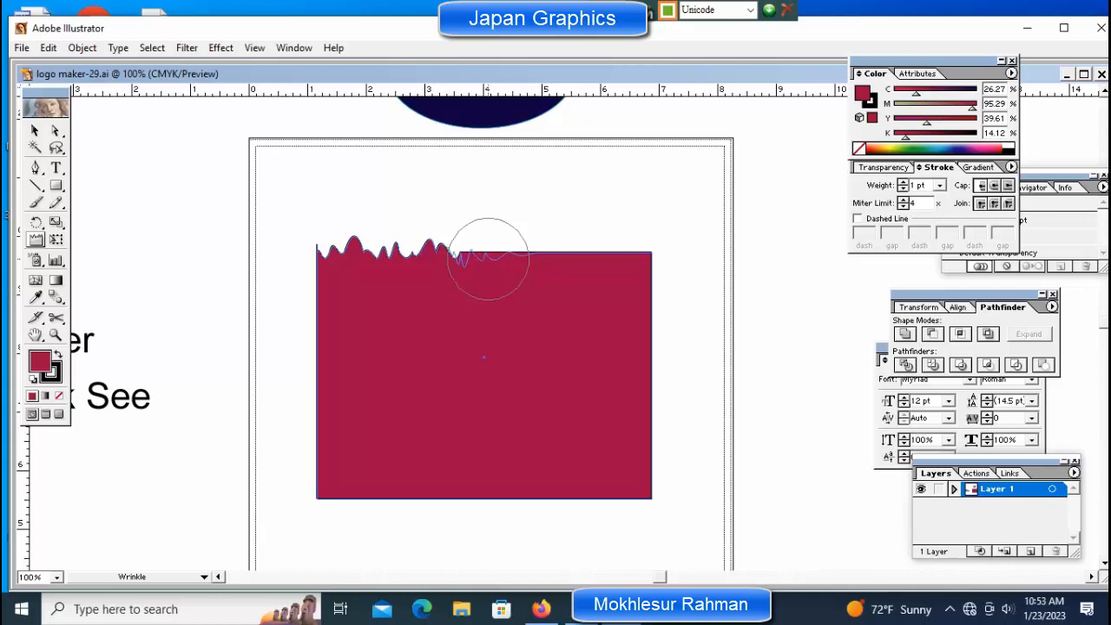
left_click_drag(488, 259, 488, 255)
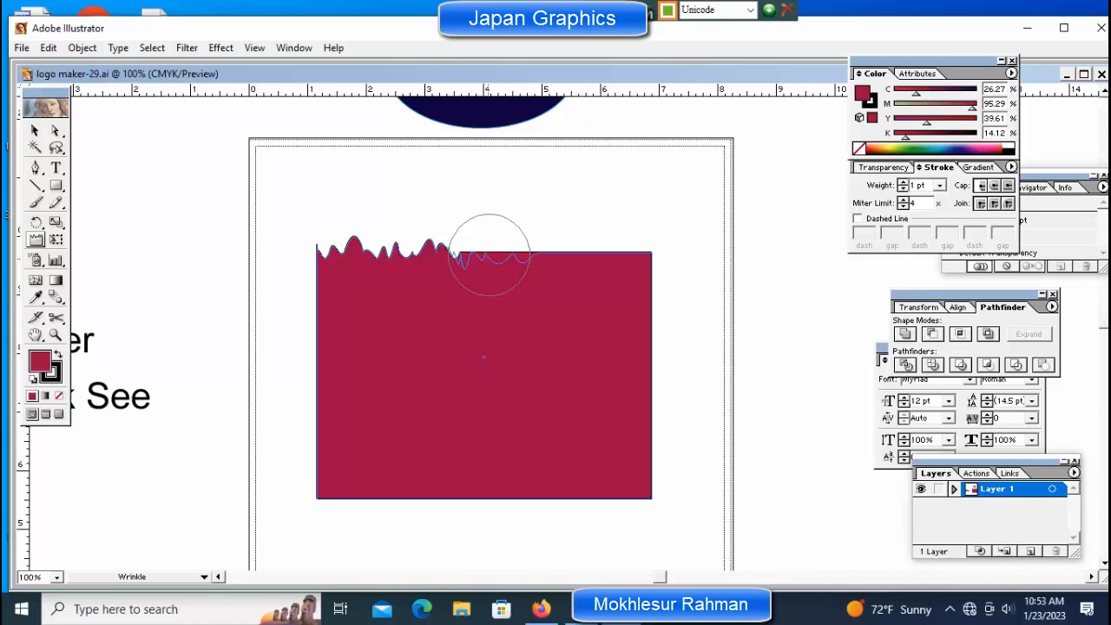
mouse_move(489, 254)
left_mouse_down()
mouse_move(486, 240)
mouse_move(486, 260)
left_mouse_up()
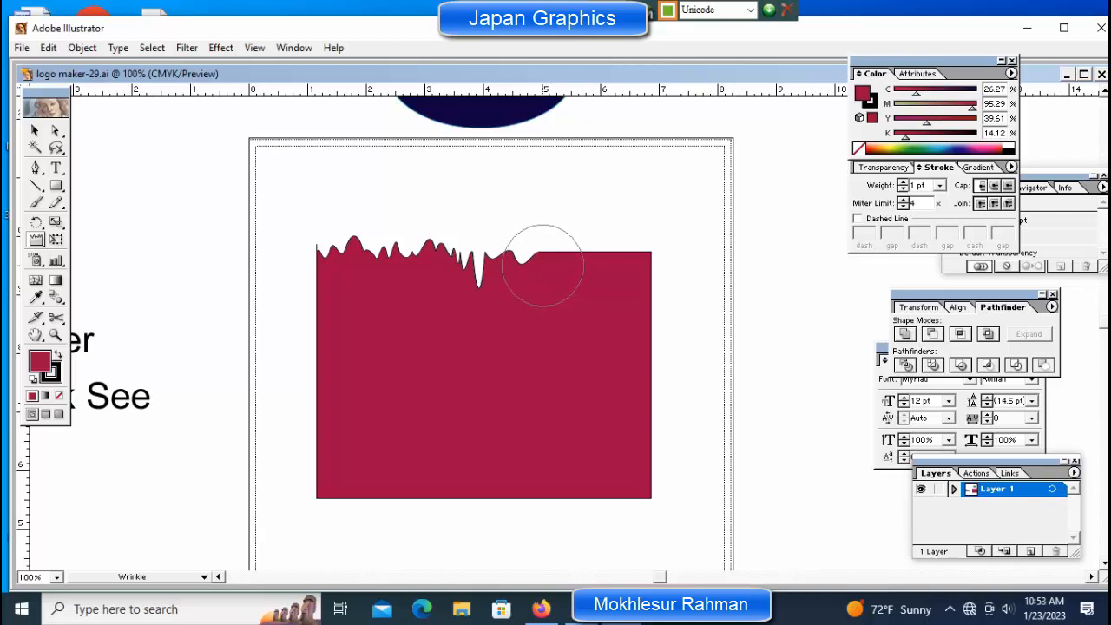
left_click_drag(543, 269, 546, 264)
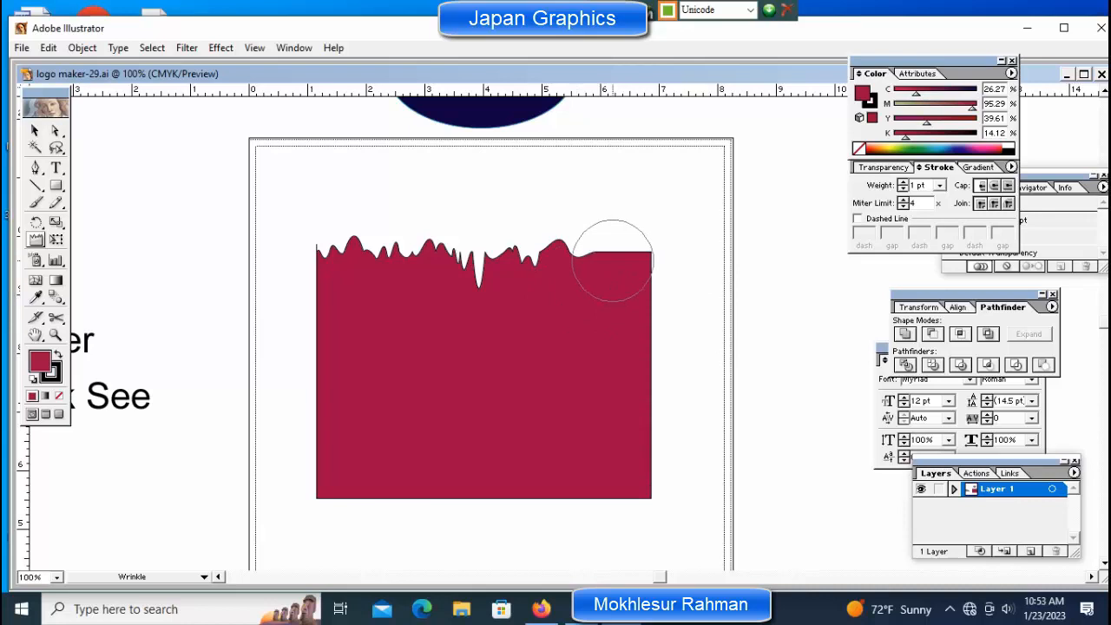
left_click_drag(613, 260, 613, 261)
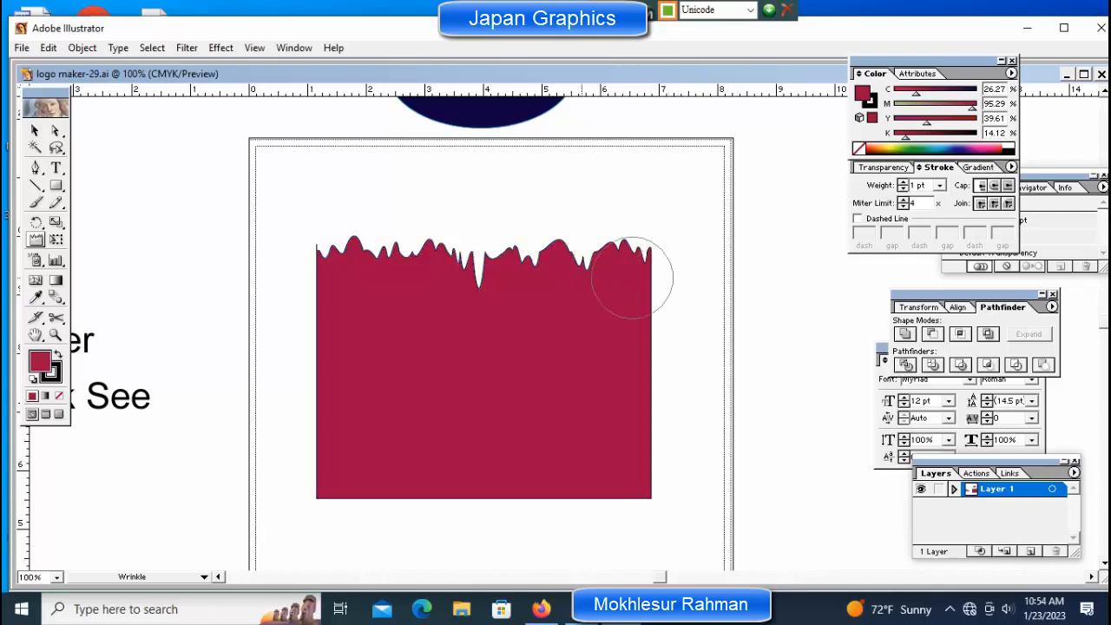
- Apply the Crystallize tool to both upper corners of the crimson shape to form spiky bursts
left_click_drag(35, 240, 152, 242)
left_click_drag(318, 255, 317, 267)
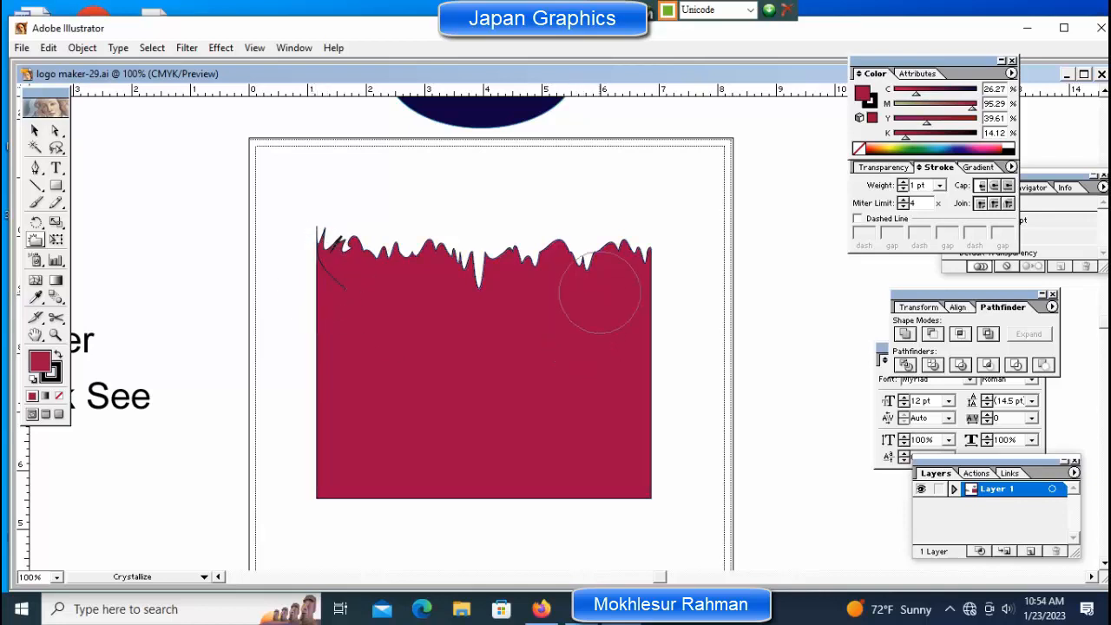
left_click_drag(656, 260, 659, 258)
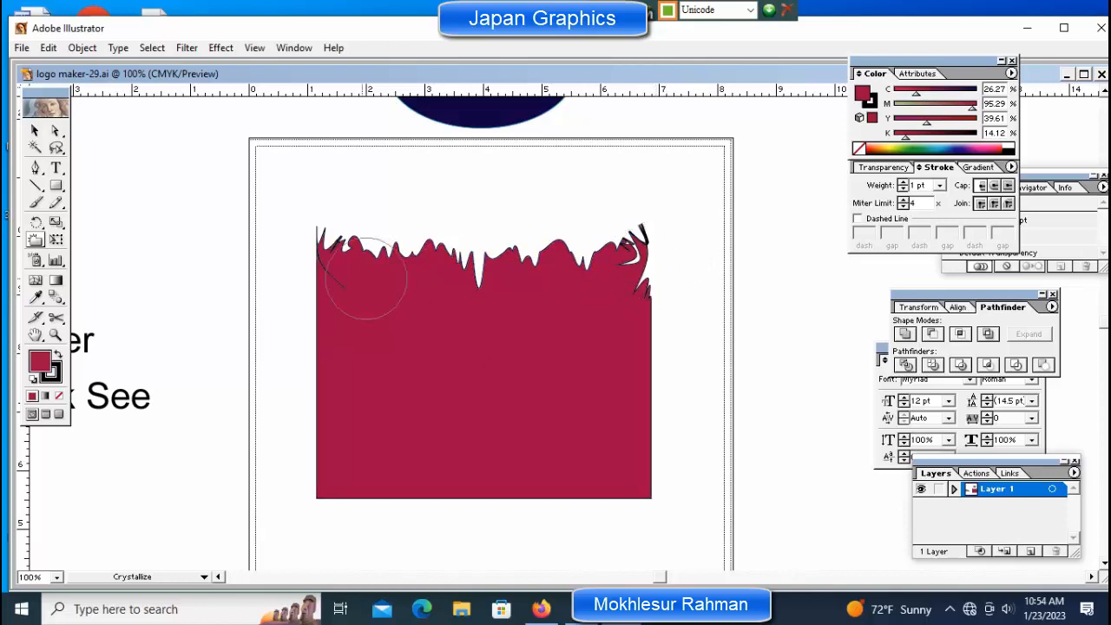
left_click_drag(324, 258, 324, 258)
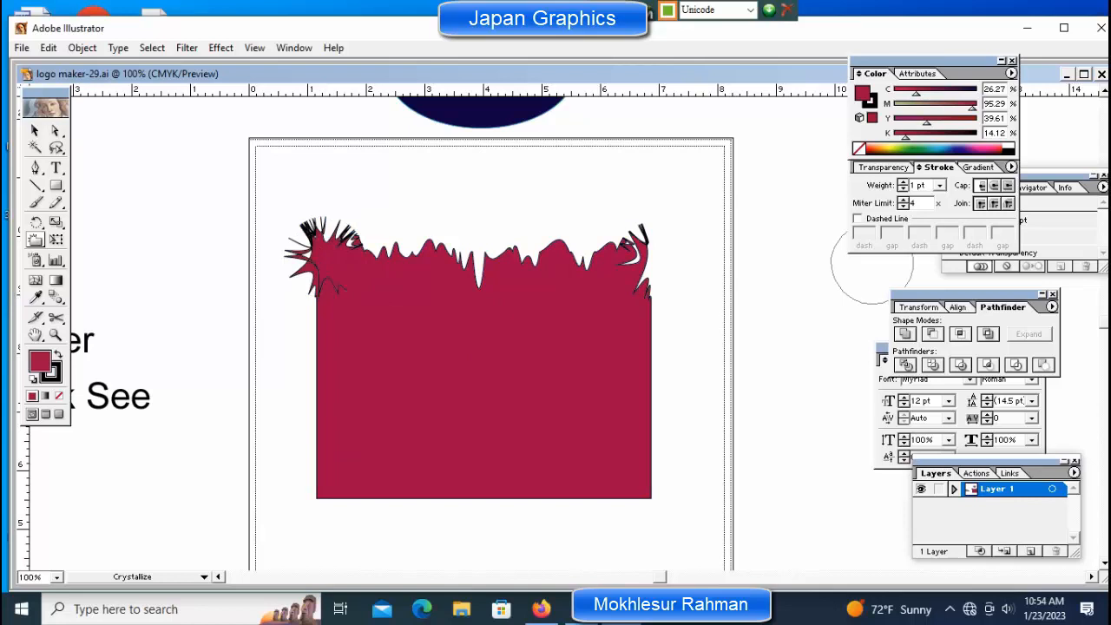
- Remove the stroke from the distorted crimson shape
left_click(36, 131)
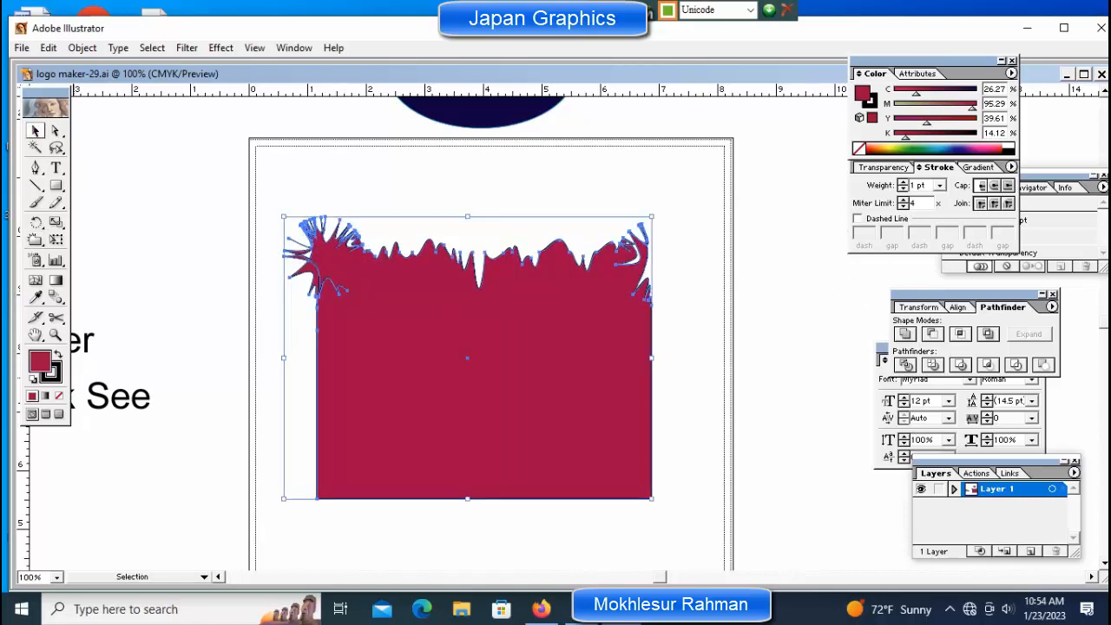
left_click(57, 377)
left_click(59, 396)
left_click(235, 382)
- Reduce the crimson shape's height and width, and reposition it in the upper middle of the page
left_click(566, 358)
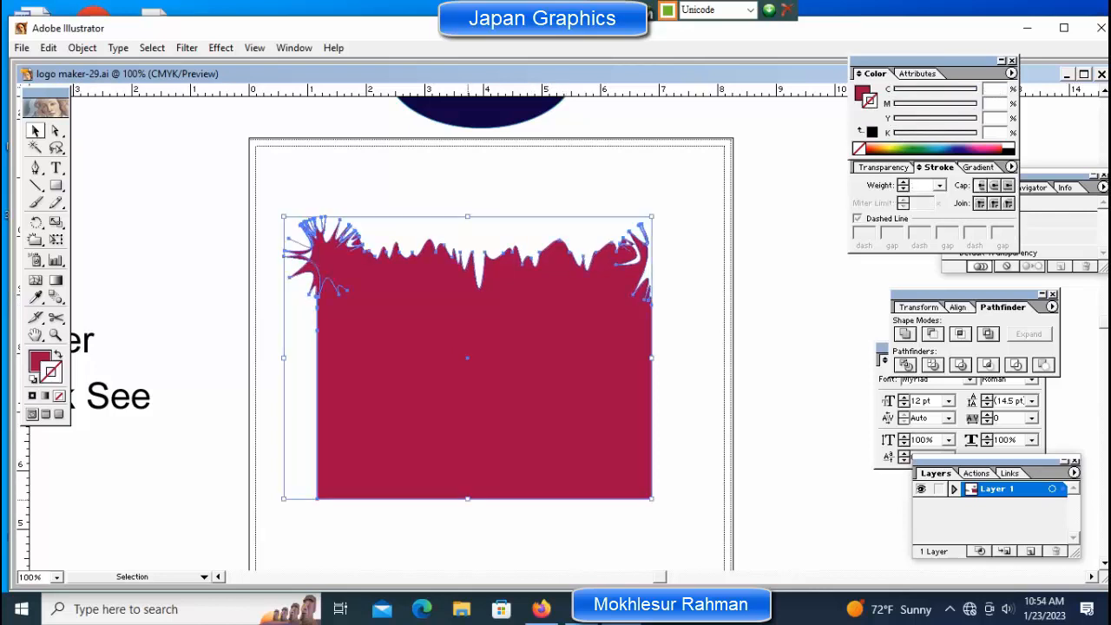
left_click_drag(468, 500, 468, 328)
left_click(467, 382)
left_click_drag(439, 291, 431, 318)
left_click_drag(459, 353, 459, 414)
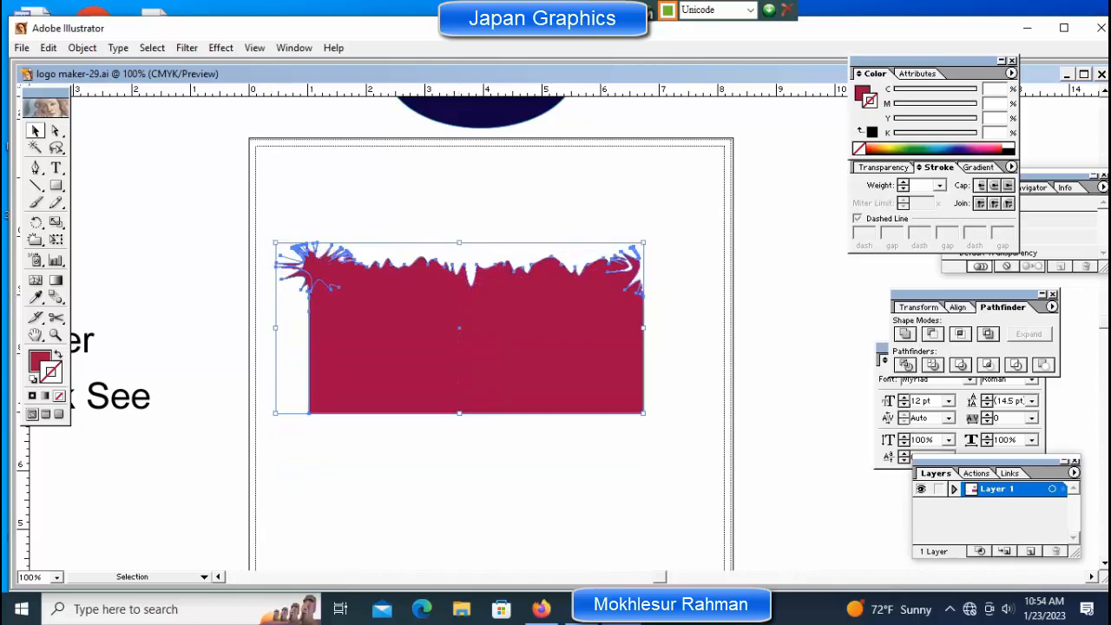
left_click_drag(459, 413, 459, 423)
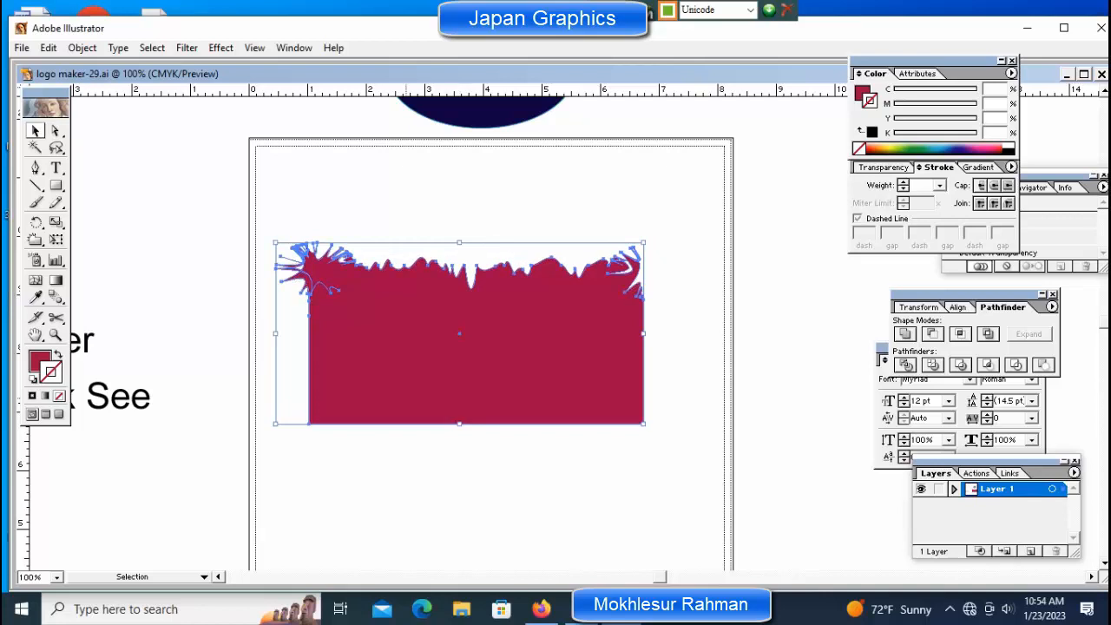
left_click_drag(275, 333, 349, 334)
left_click_drag(645, 334, 639, 333)
left_click_drag(517, 335, 505, 308)
left_click(528, 451)
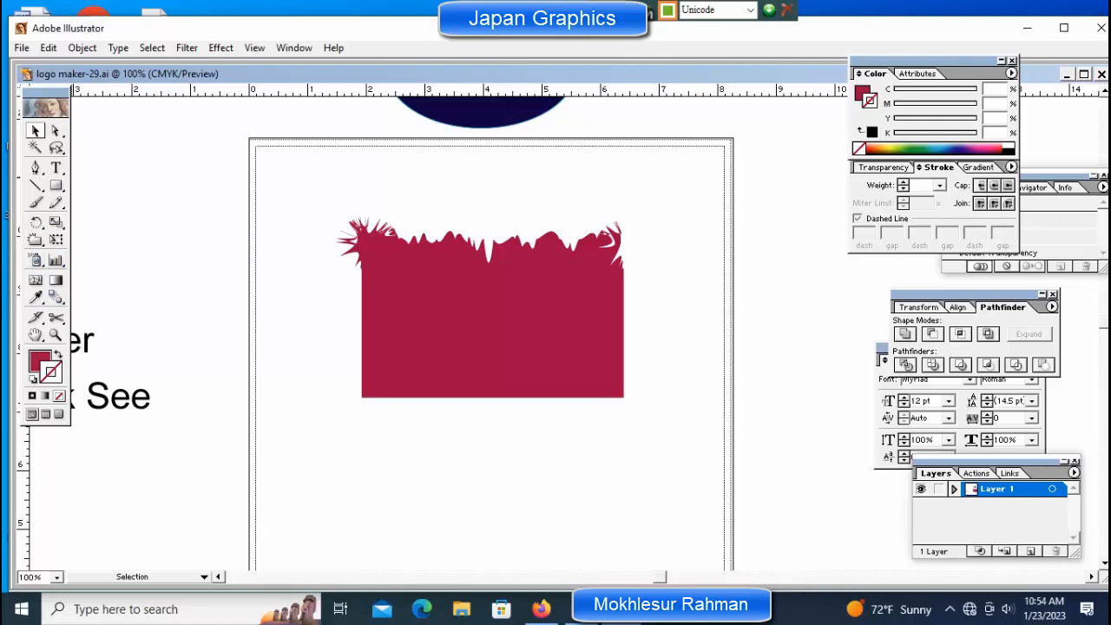
- Draw a circle about 1.47 in wide over the middle of the jagged upper edge and shift it slightly upward
left_click(436, 313)
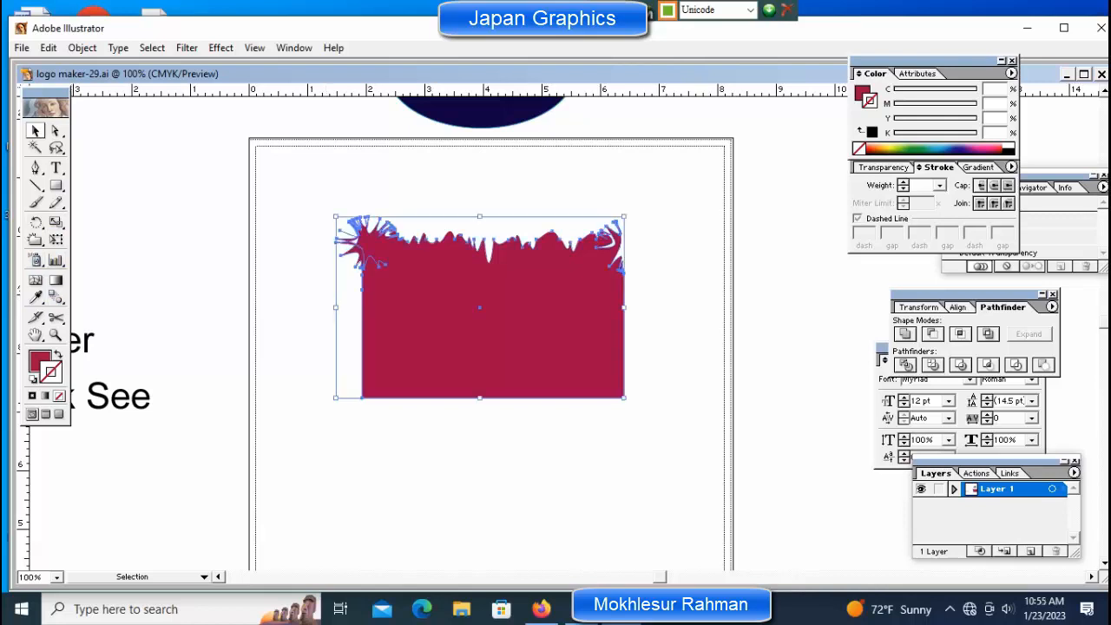
left_click(55, 186)
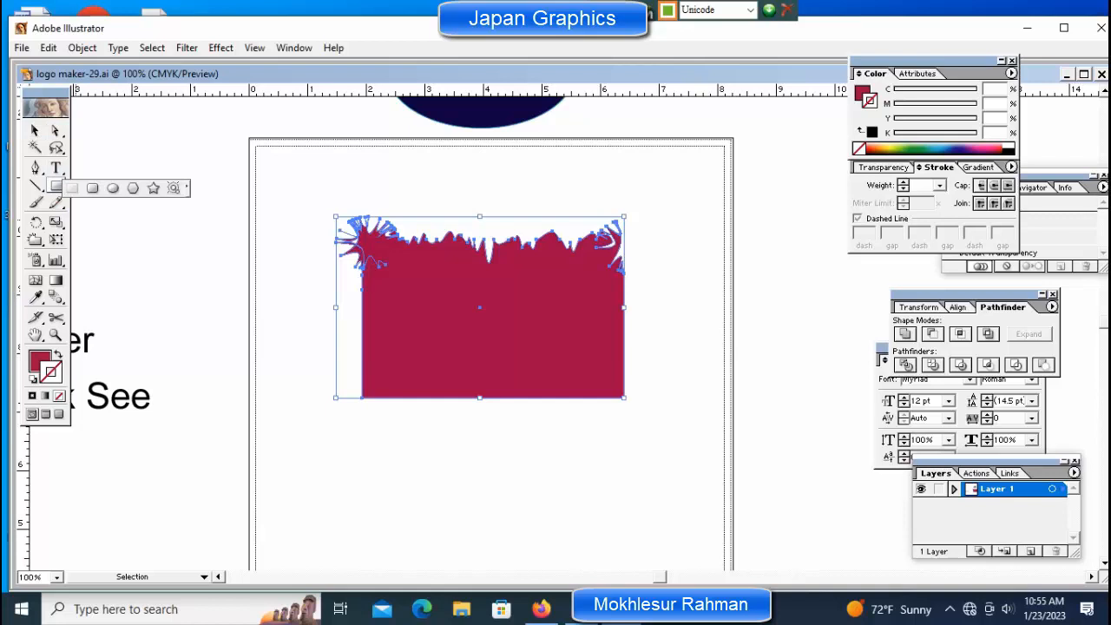
left_click_drag(55, 186, 113, 187)
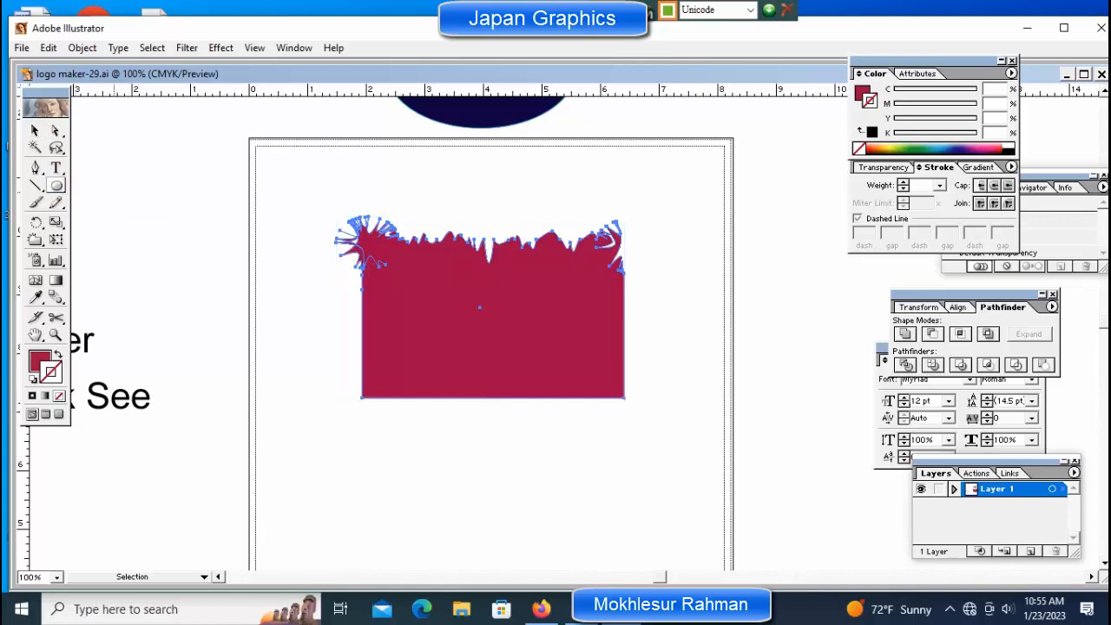
left_click_drag(483, 259, 528, 304)
left_click(485, 259)
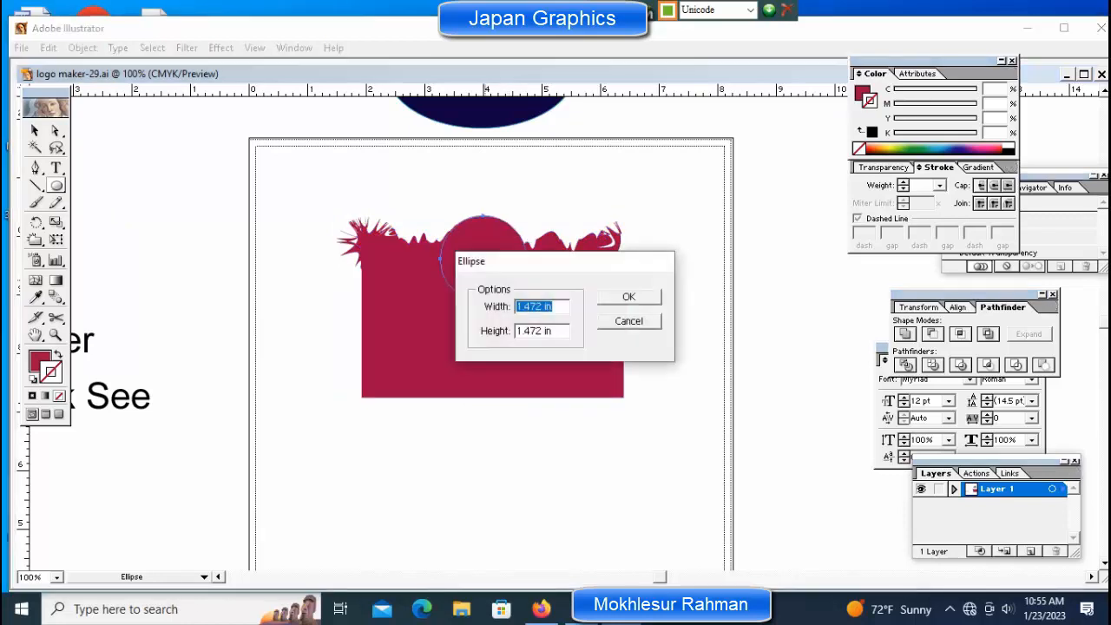
left_click(628, 320)
left_click(35, 130)
left_click_drag(466, 261, 464, 251)
left_click(560, 299)
- Open the Diccolor swatch library and give the circle a brownish-orange stroke and fill
left_click(469, 258)
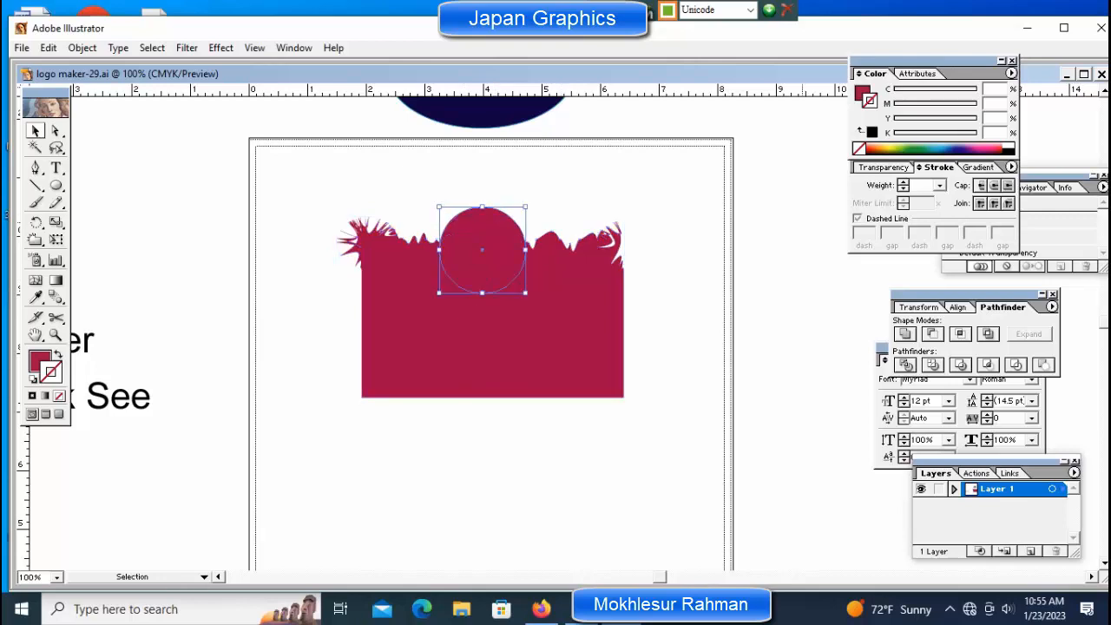
left_click(294, 48)
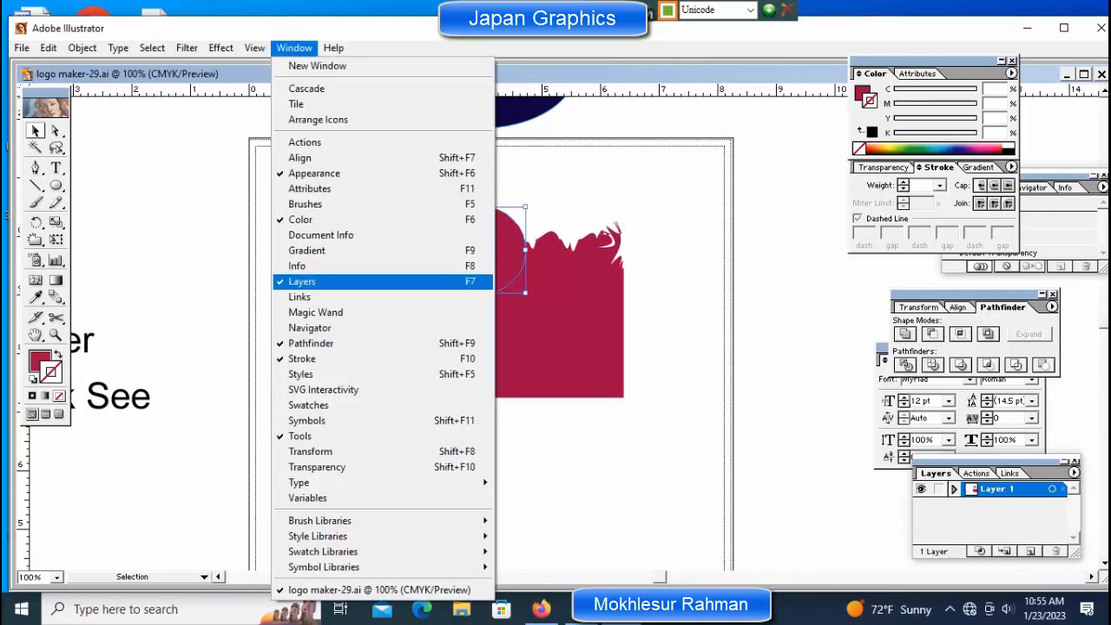
mouse_move(347, 552)
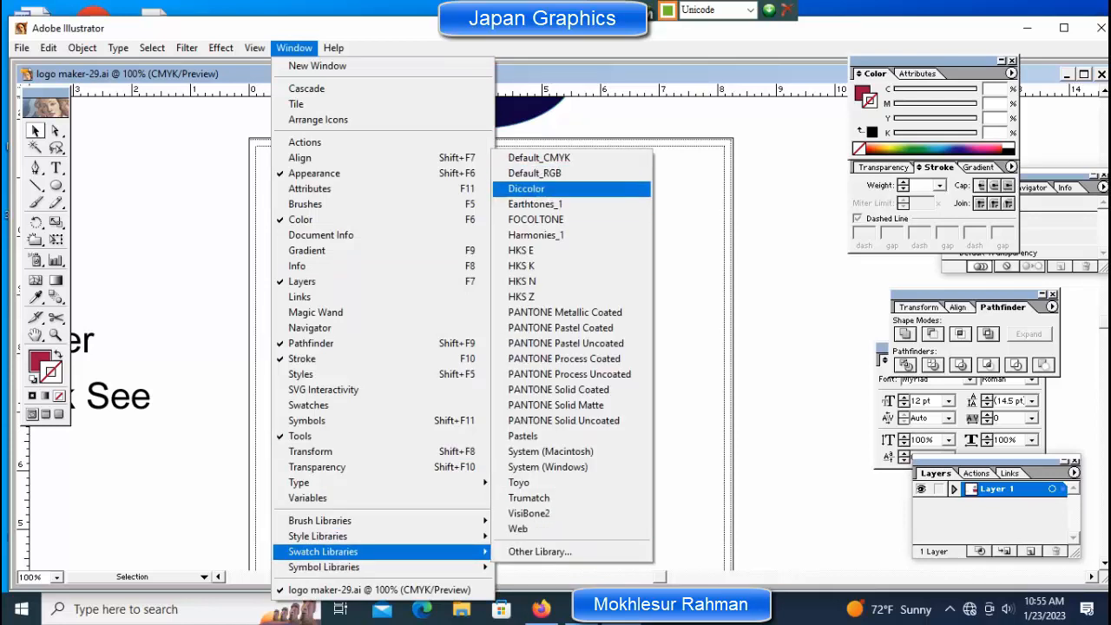
left_click(526, 188)
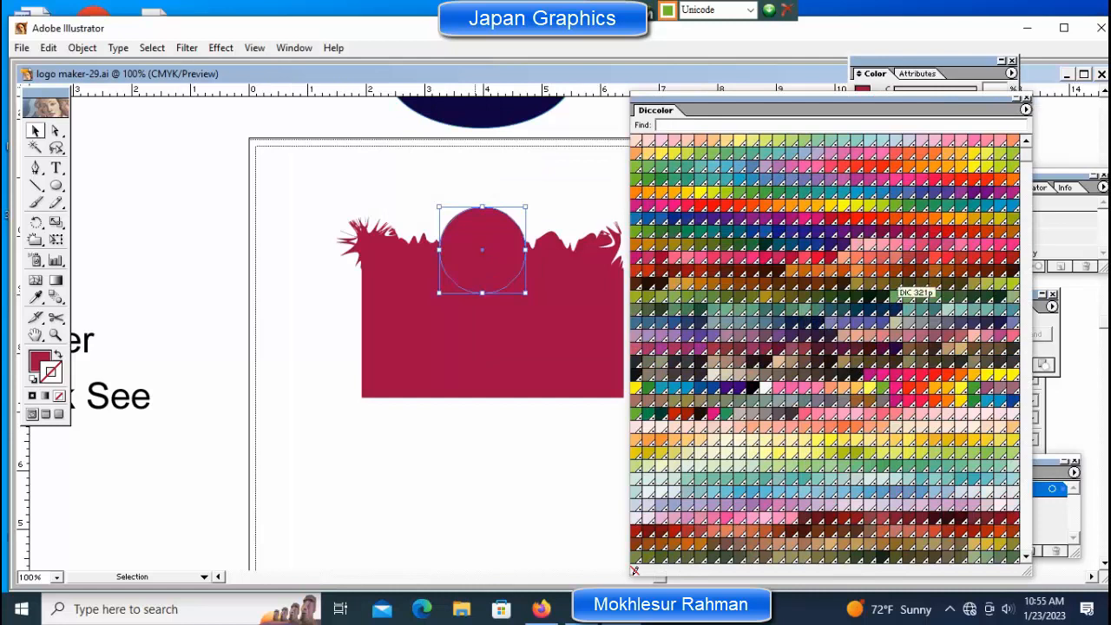
left_click(935, 270)
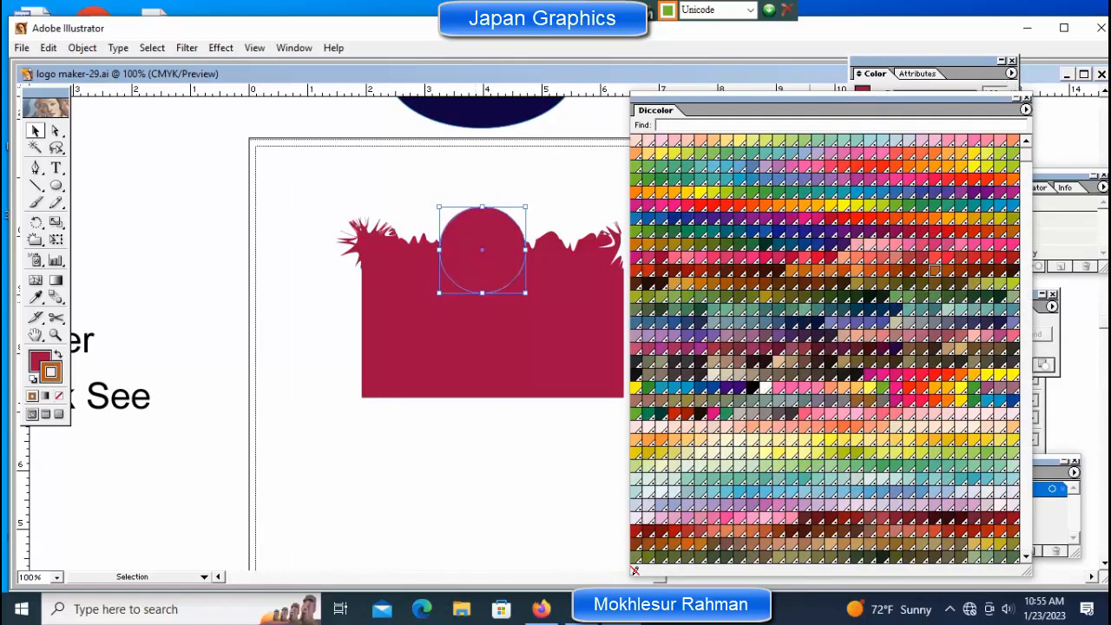
left_click(37, 358)
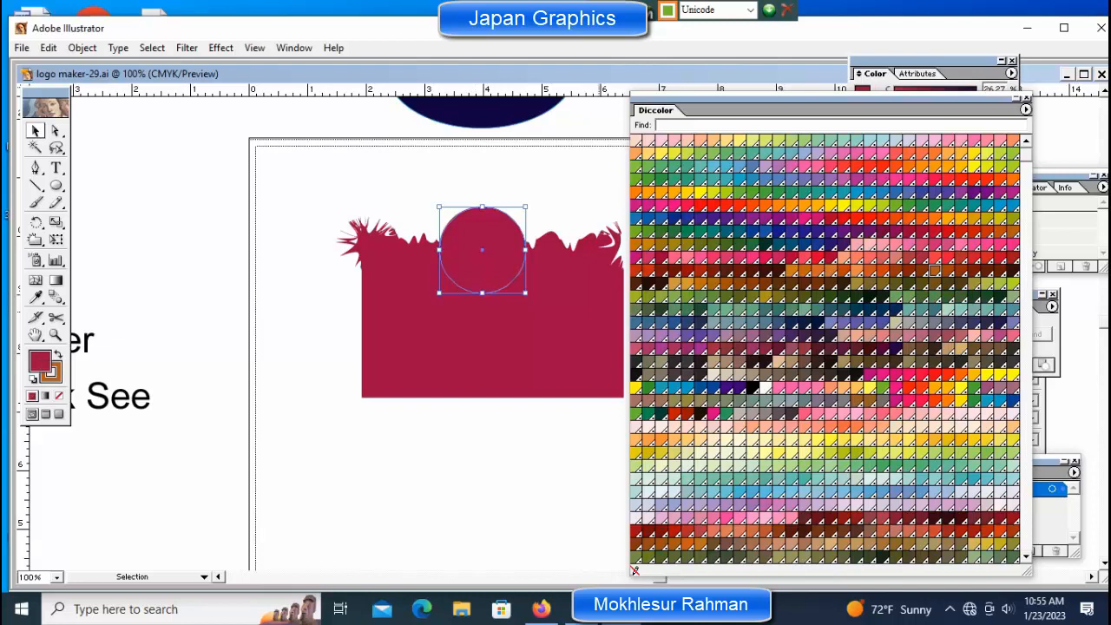
left_click(934, 271)
- Bring the crimson shape to the front so it covers the lower part of the orange circle, and deselect it
left_click(556, 323)
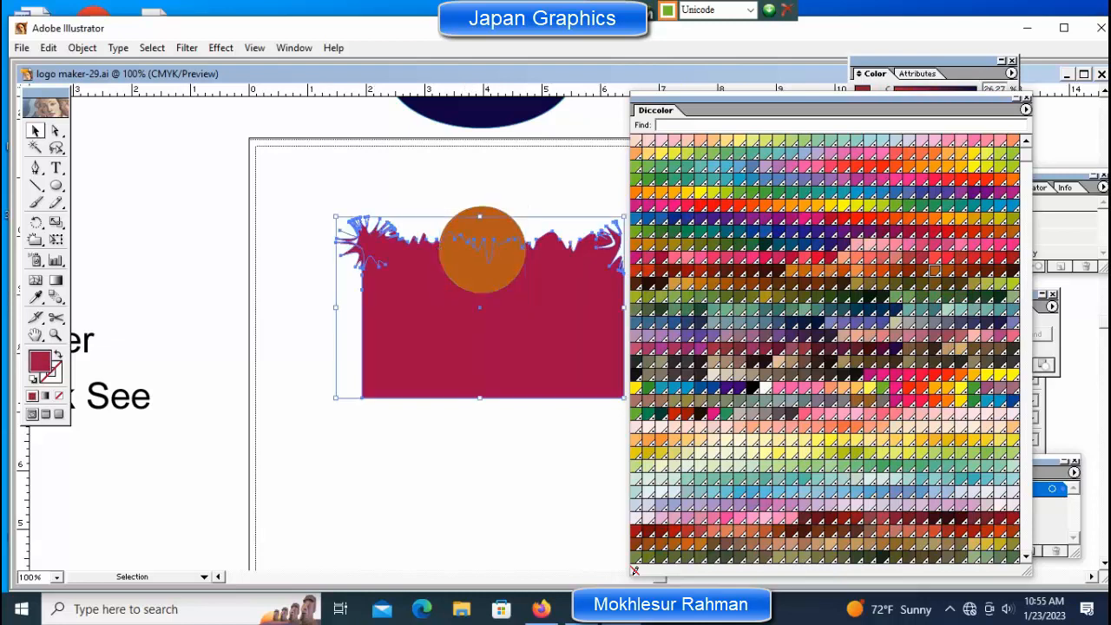
key("shift")
key("ctrl+shift+bracketright")
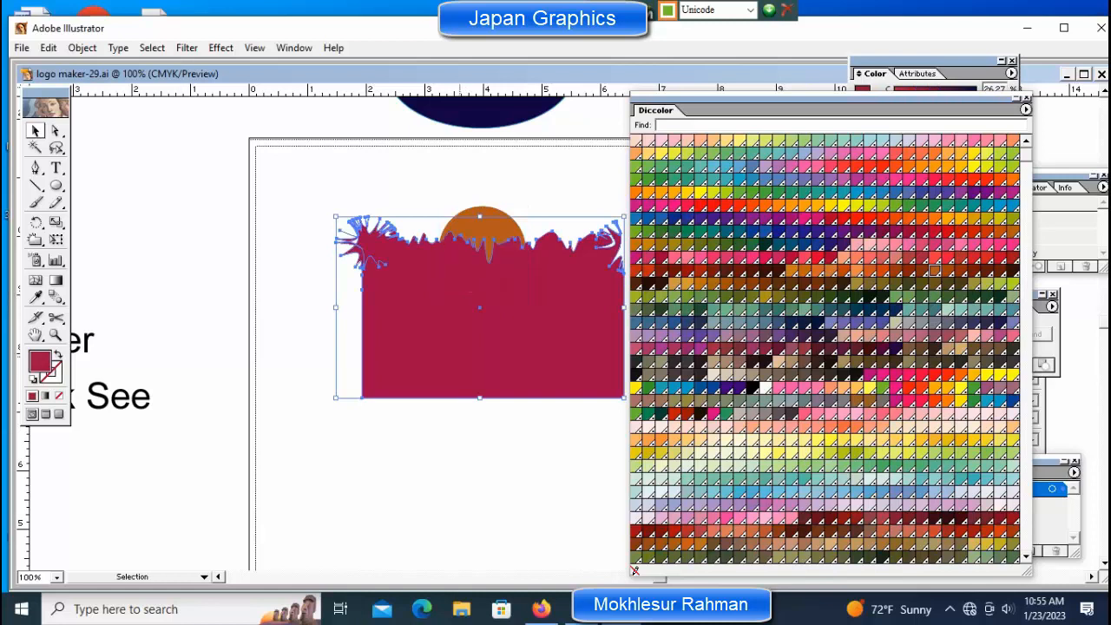
key("ctrl+shift+a")
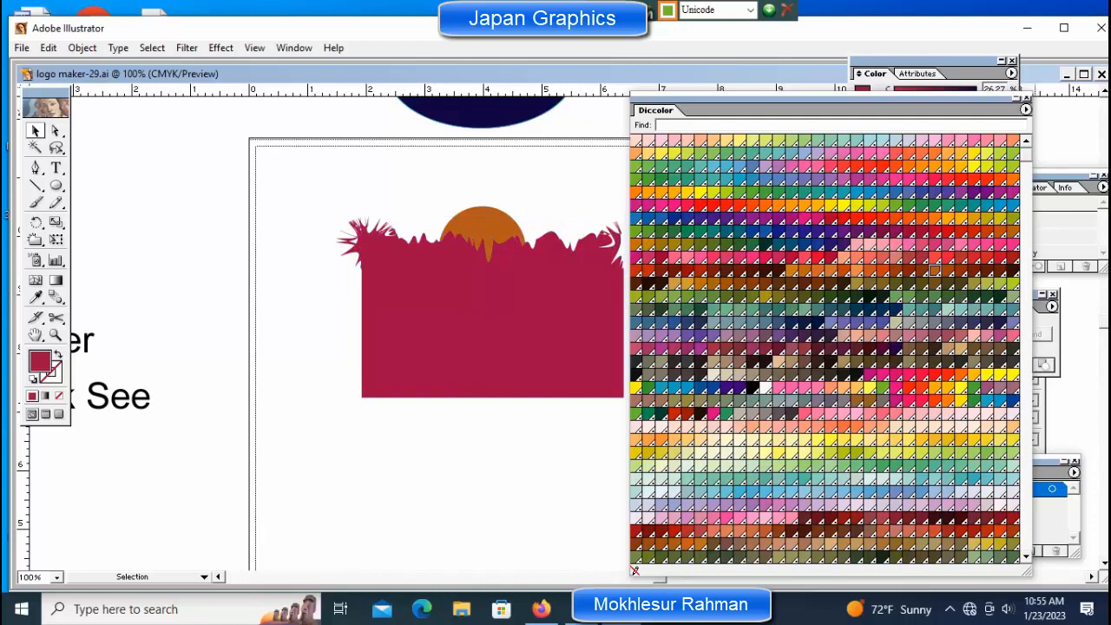
- Move the Diccolor swatch palette aside so it no longer covers the artwork
left_click_drag(807, 99, 975, 110)
left_click(538, 304)
left_click(699, 282)
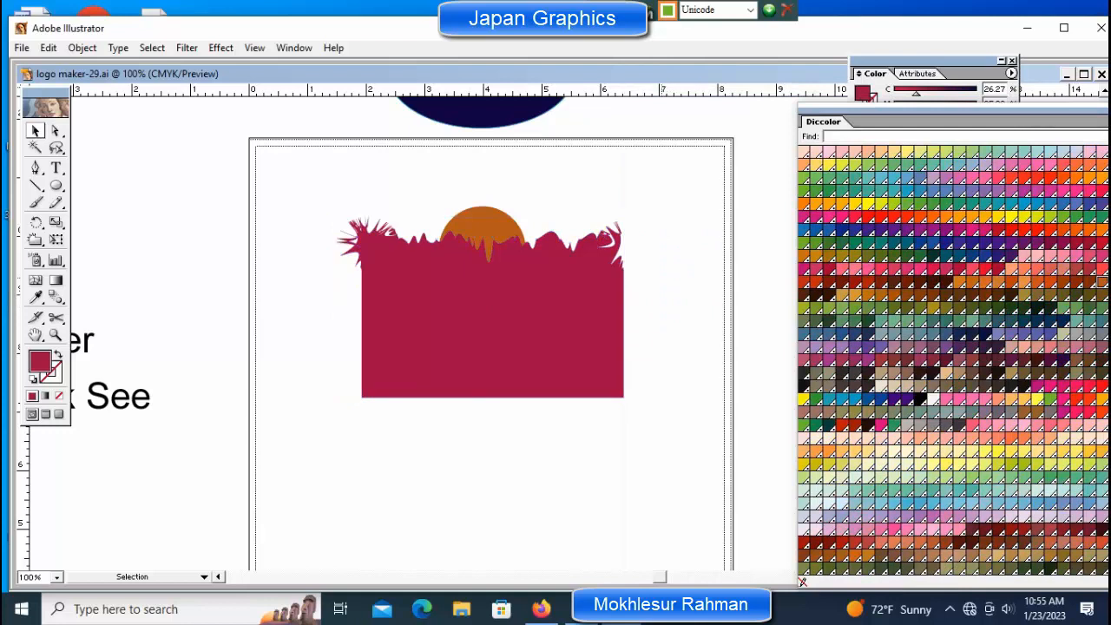
- Paint a wavy Paintbrush line across the lower half of the crimson shape, from its left edge to its right edge
left_click(496, 317)
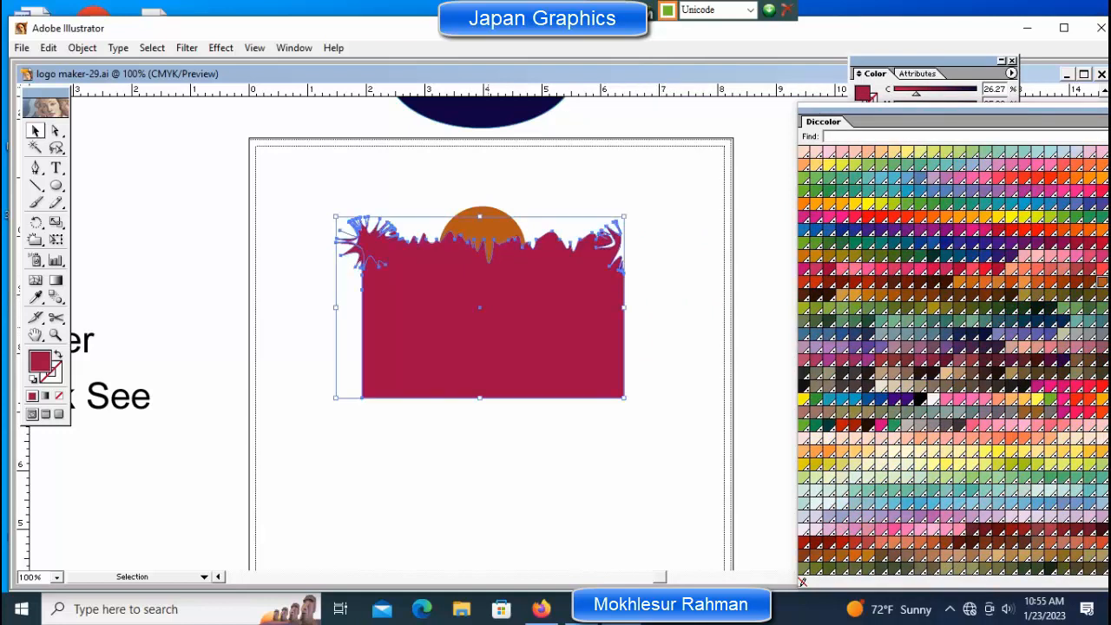
left_click(665, 323)
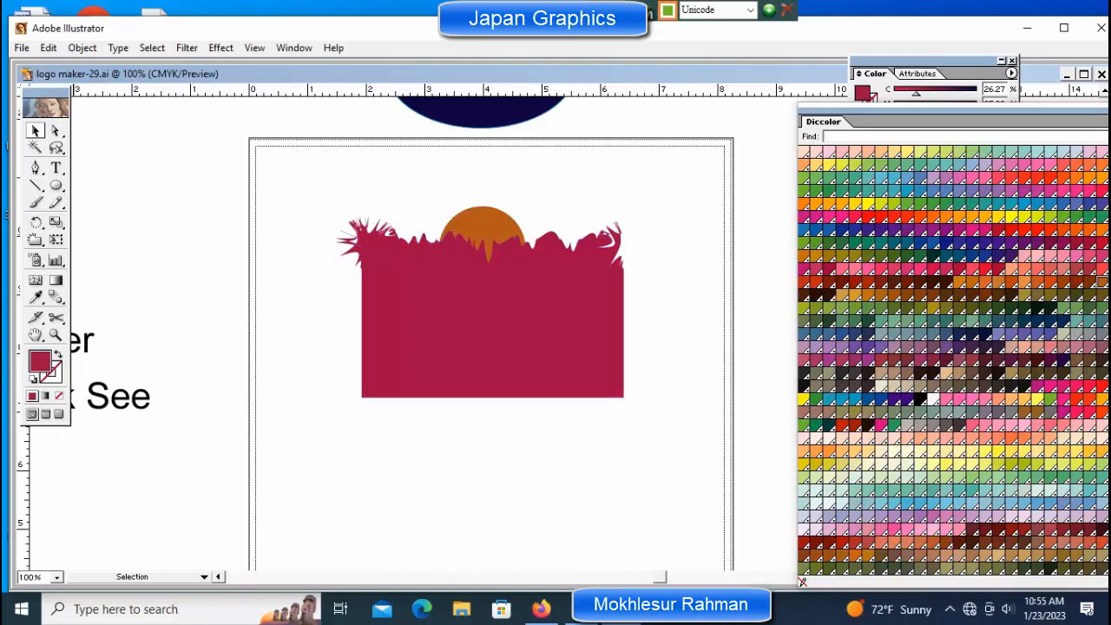
key("b")
key("b")
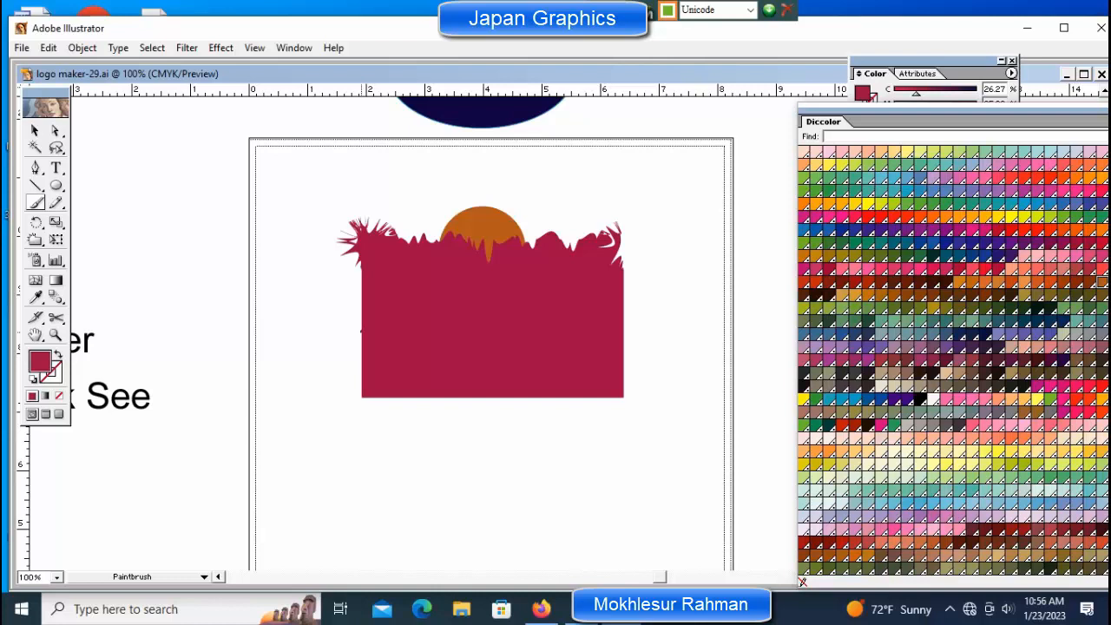
left_click_drag(361, 331, 624, 335)
left_click(927, 61)
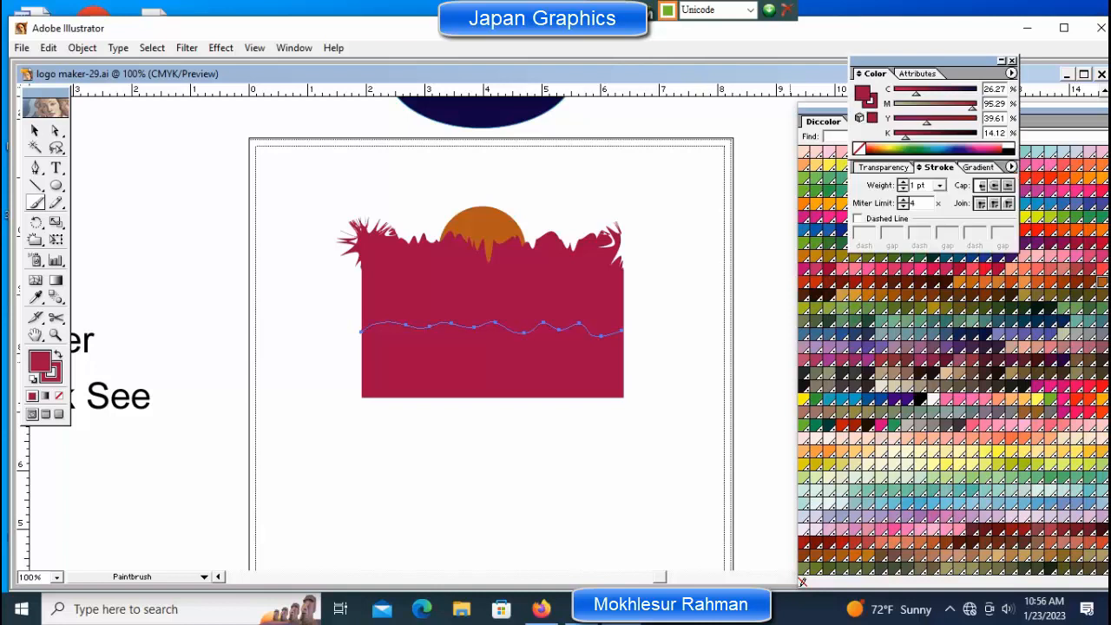
- Give the wavy line a white fill and a white stroke, and deselect it
left_click(1009, 147)
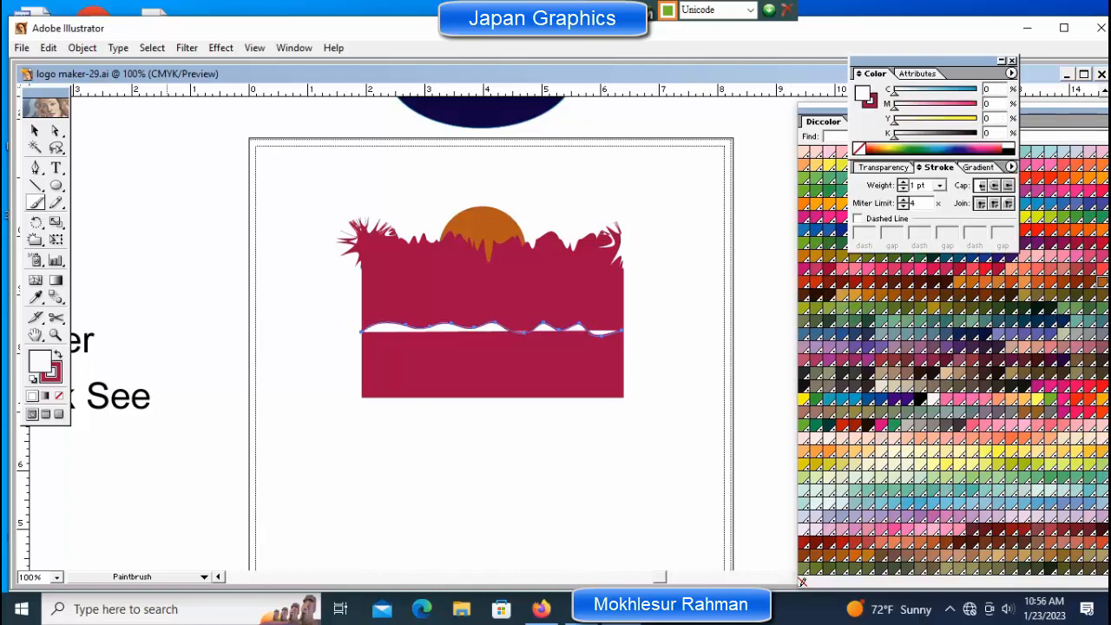
key("x")
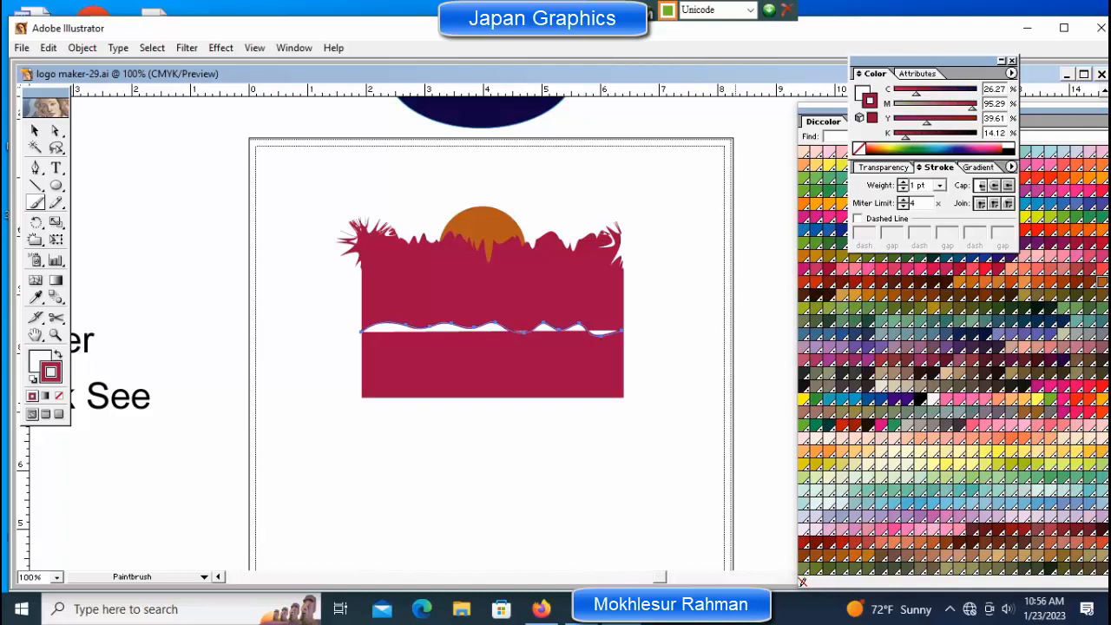
left_click(1008, 146)
key("ctrl+shift+a")
- Place two copies of the white wavy band below the original, evenly spaced down the lower part of the crimson shape
key("ctrl+space")
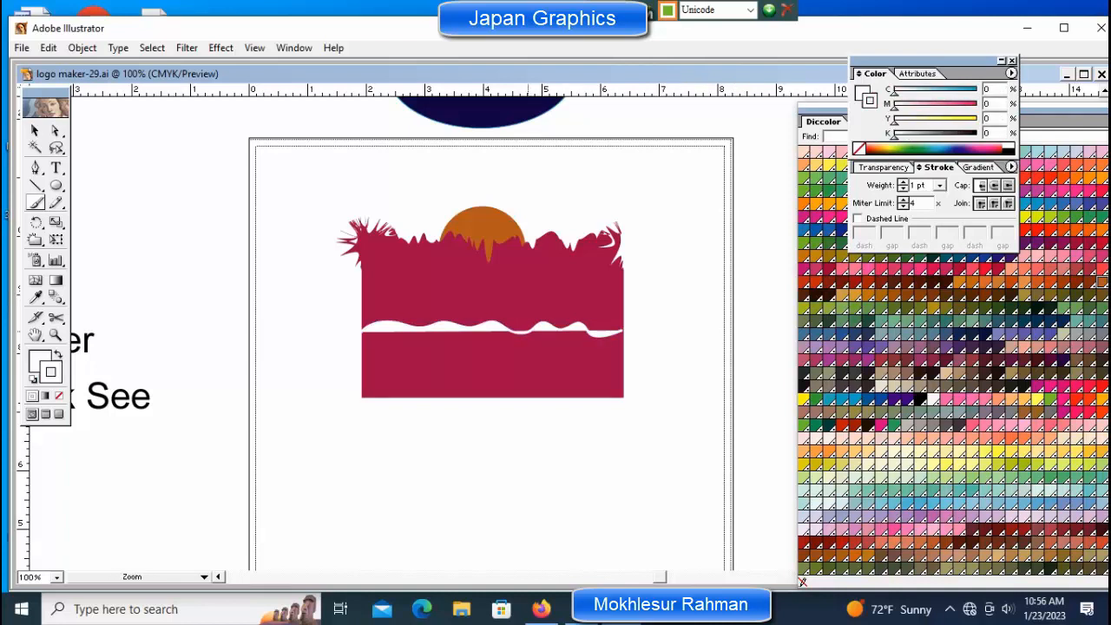
left_click(529, 335, "ctrl")
left_click(526, 327, "ctrl")
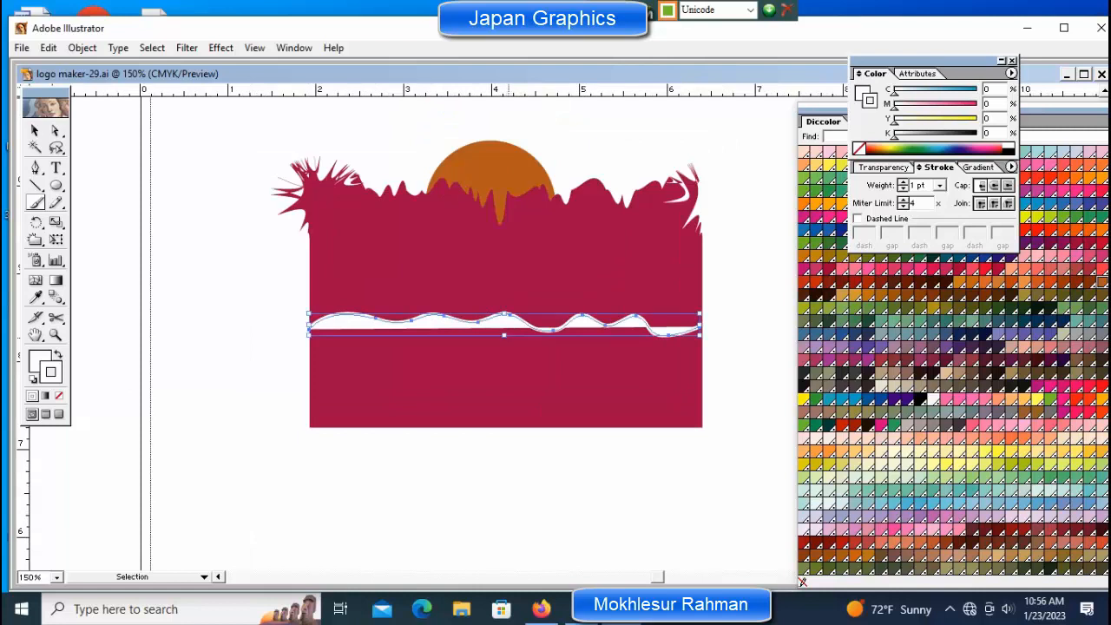
key("ctrl+j")
key("ctrl+shift+a")
left_click_drag(399, 325, 399, 385)
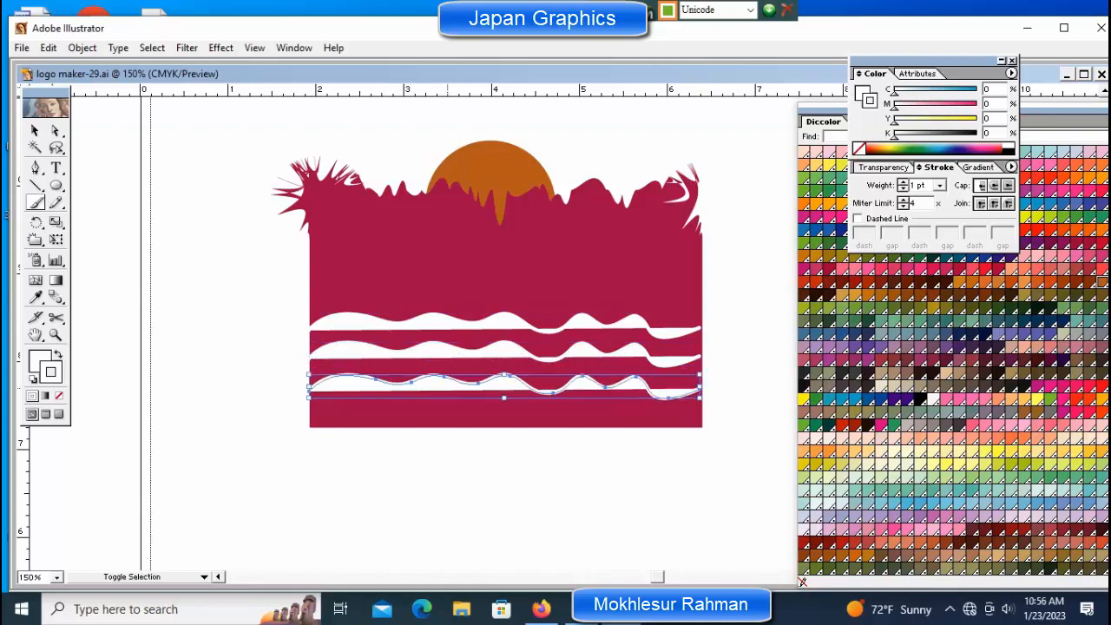
- Roughen the middle and lowest white wavy bands into jagged waves with the Wrinkle tool
left_click(487, 351, "ctrl")
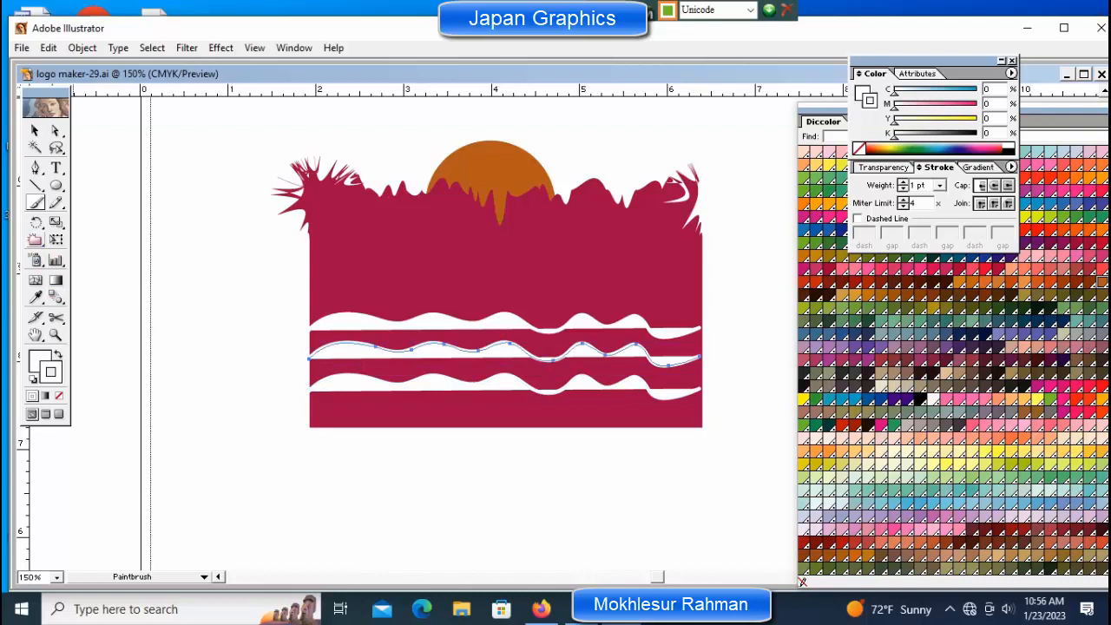
left_click_drag(34, 240, 175, 242)
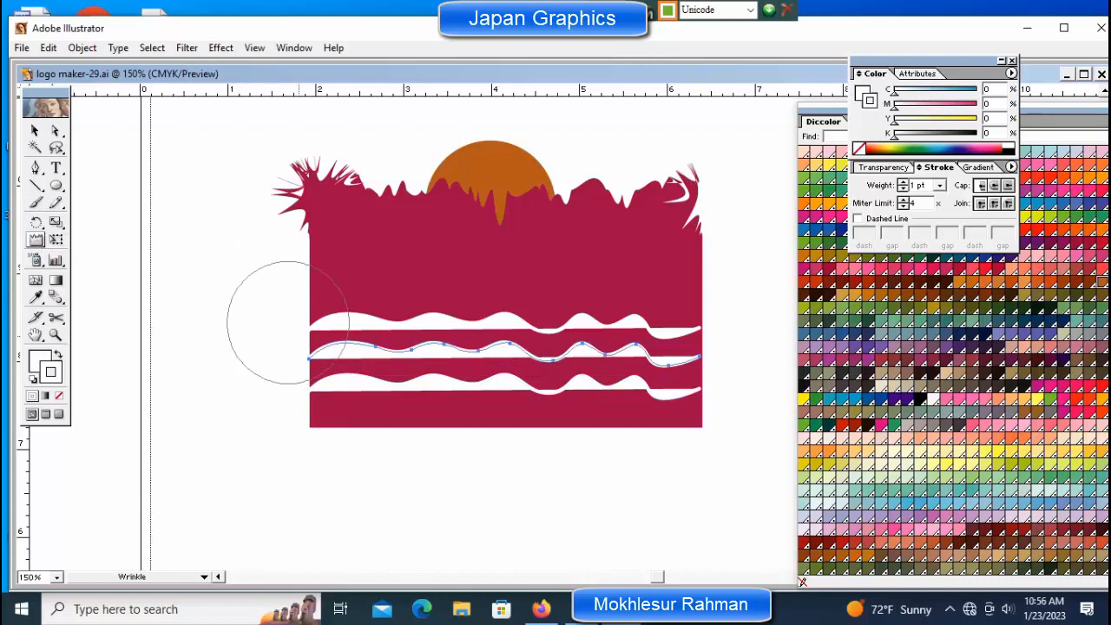
mouse_move(347, 348)
left_mouse_down()
mouse_move(592, 348)
mouse_move(665, 364)
mouse_move(640, 377)
left_mouse_up()
mouse_move(351, 390)
left_mouse_down()
mouse_move(620, 382)
mouse_move(635, 396)
mouse_move(653, 378)
left_mouse_up()
left_click(356, 392, "ctrl")
left_click(354, 390, "ctrl")
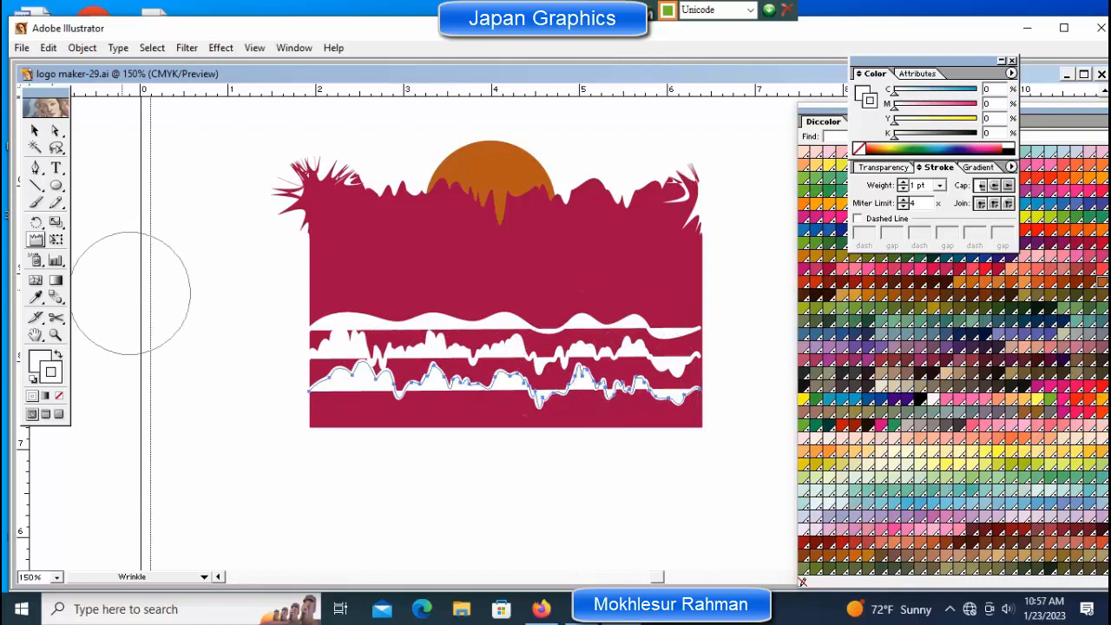
- Roughen the uppermost white wavy band with the Wrinkle tool along its whole length, and deselect it
left_click(34, 131)
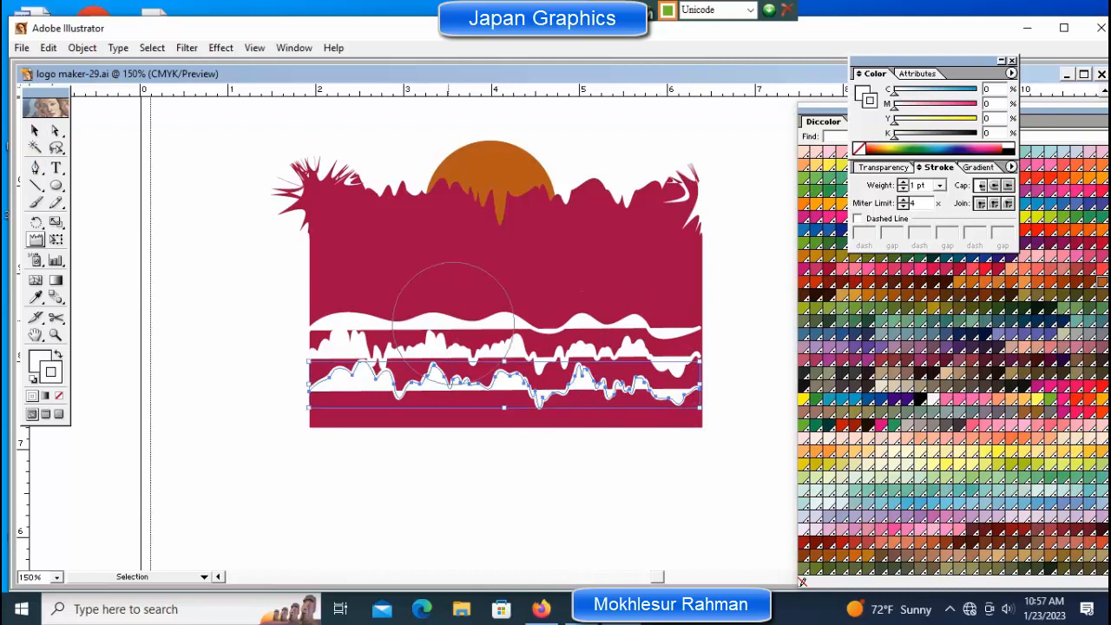
left_click(450, 323, "ctrl")
left_click_drag(444, 313, 359, 314)
mouse_move(565, 330)
left_mouse_down()
mouse_move(577, 334)
mouse_move(584, 312)
mouse_move(673, 319)
left_mouse_up()
left_click(36, 131)
left_click(227, 208)
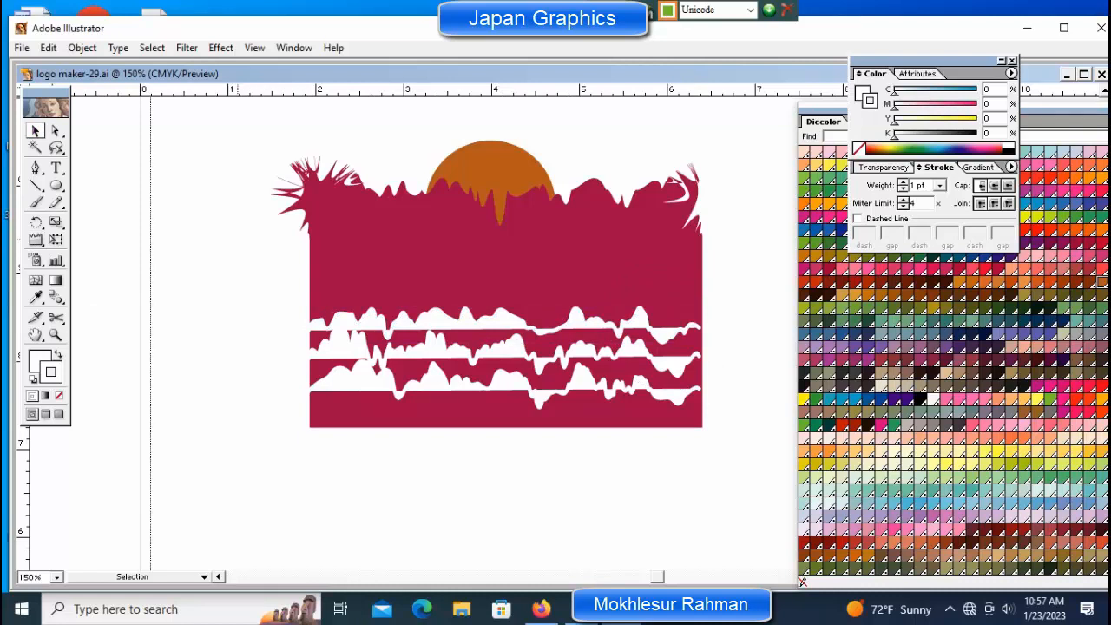
- Move all three wrinkled white bands down together to the lower edge of the crimson shape, and deselect them
left_click(504, 321)
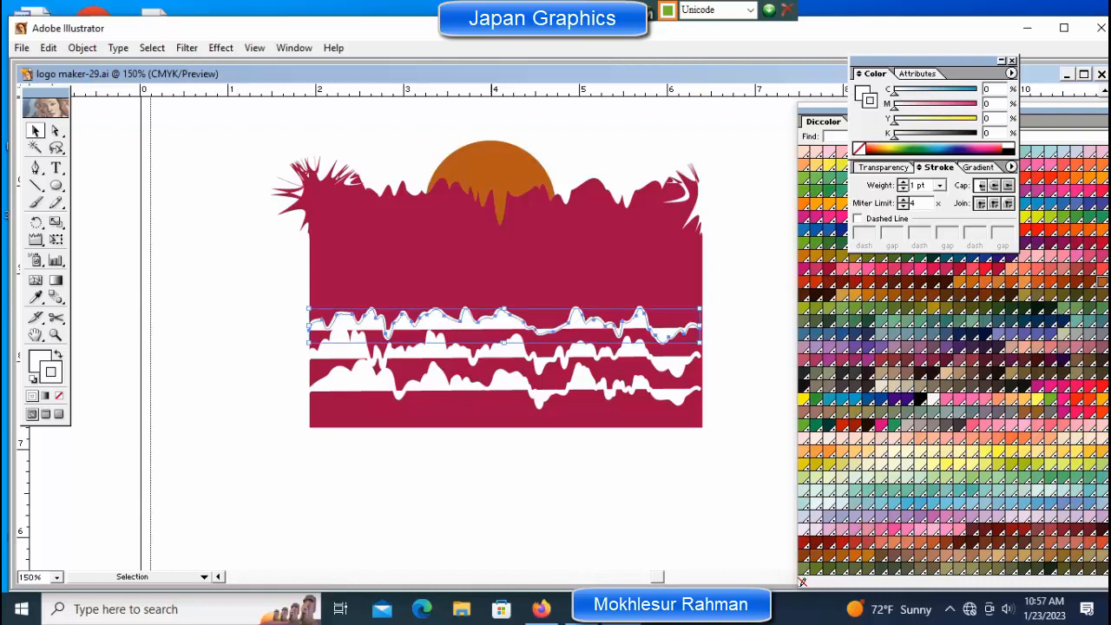
left_click(504, 350)
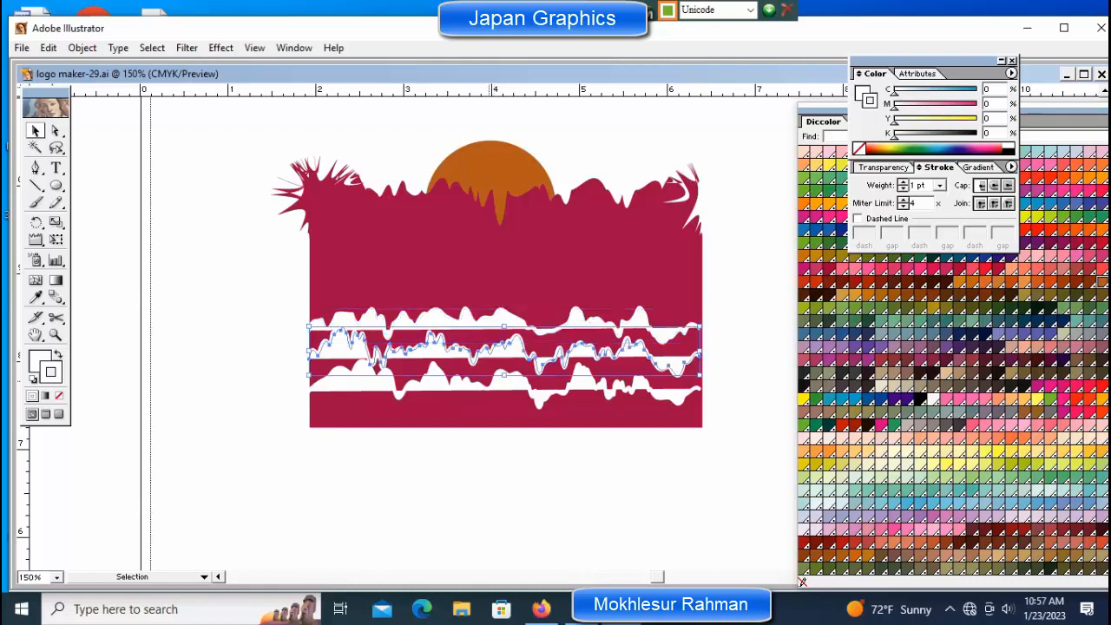
left_click(492, 384)
left_click(474, 494)
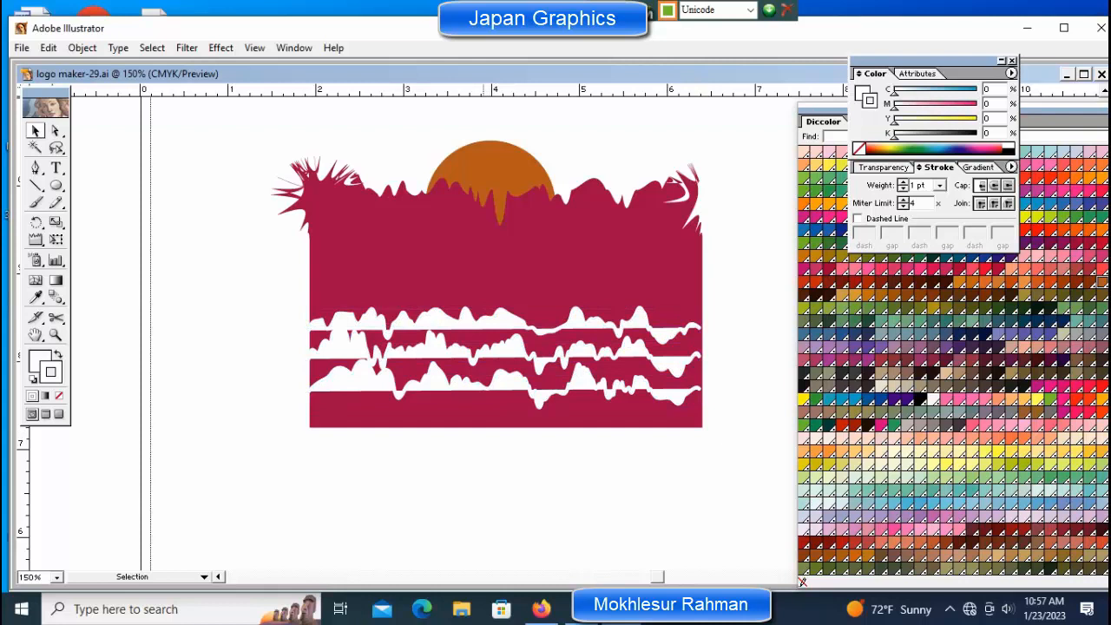
left_click(509, 382)
left_click(511, 350, "shift")
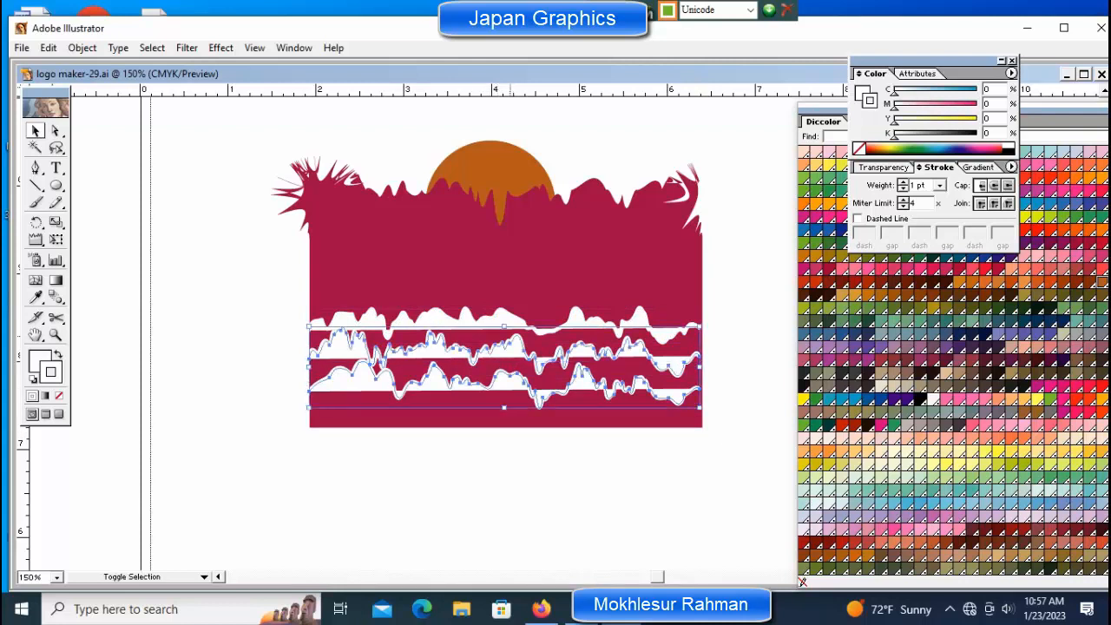
left_click(510, 321, "shift")
key("Down")
key("Down")
key("Down")
key("Down")
key("Down")
key("Down")
key("Down")
key("Down")
key("Down")
key("Down")
key("Down")
key("Down")
key("Down")
key("Down")
key("Down")
key("Down")
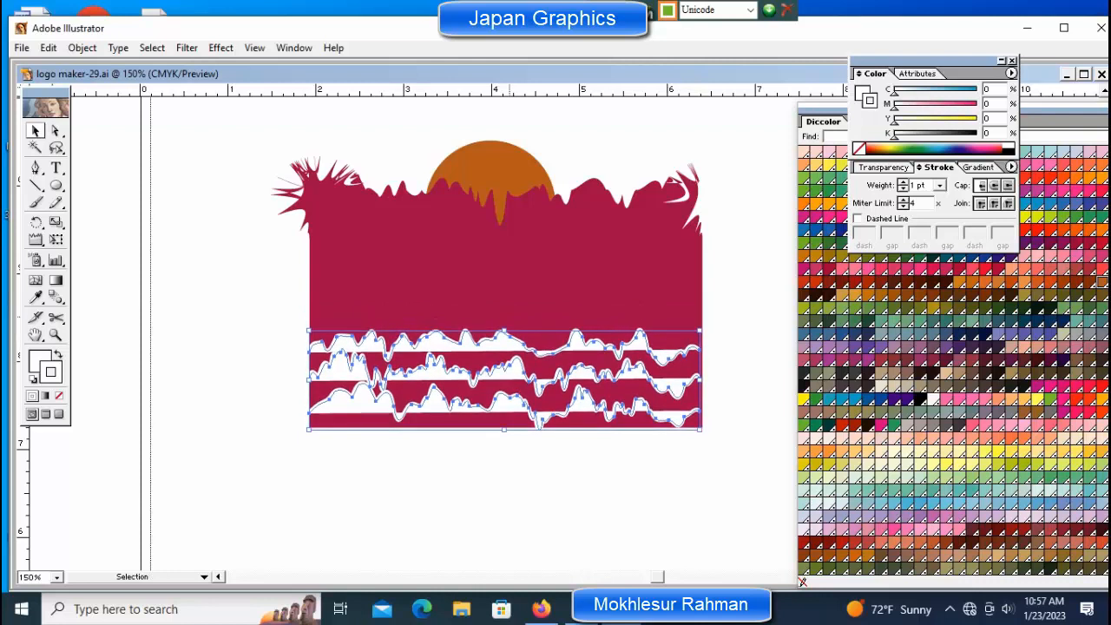
key("Up")
key("Up")
key("Down")
key("Up")
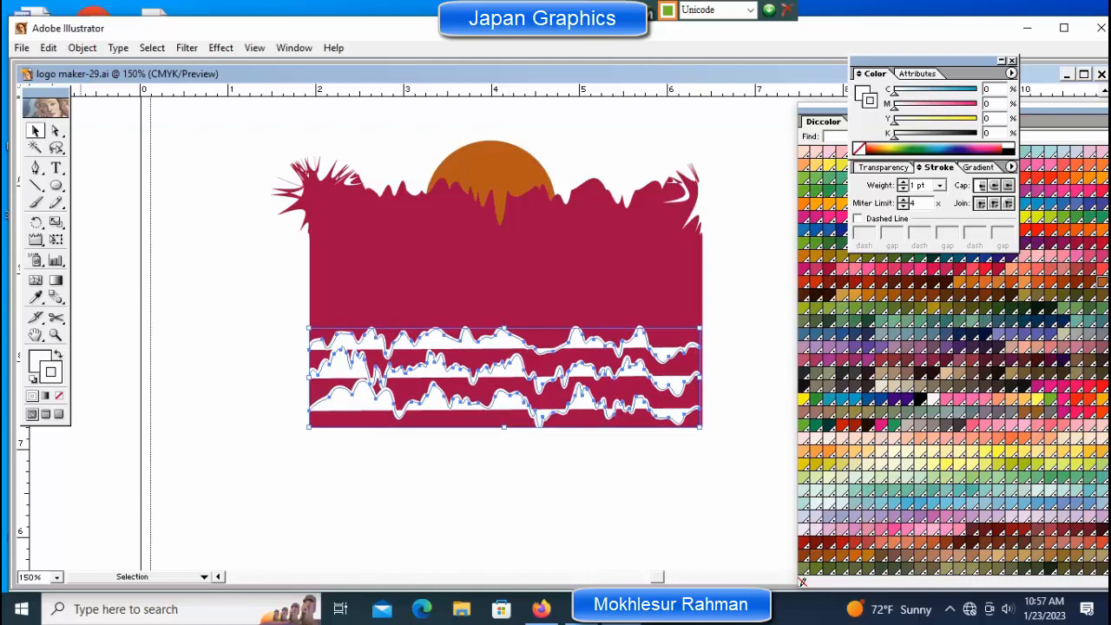
key("ctrl+shift+a")
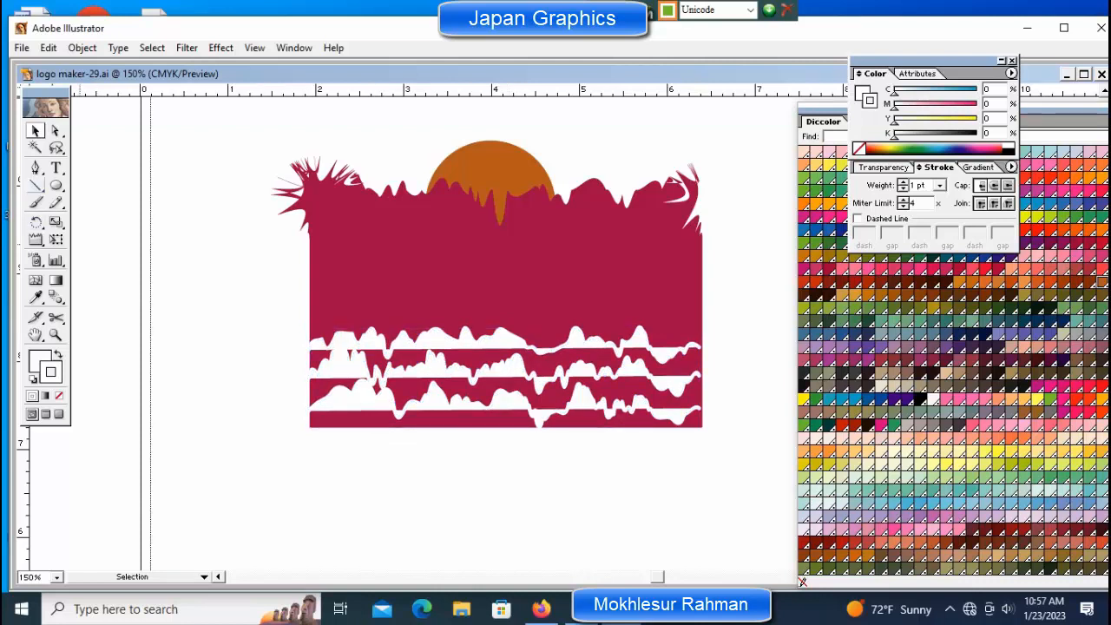
- Draw a white boat-hull shape with the Pen tool between the sun and the white waves, with a small pointed tip on its left side
key("l")
key("p")
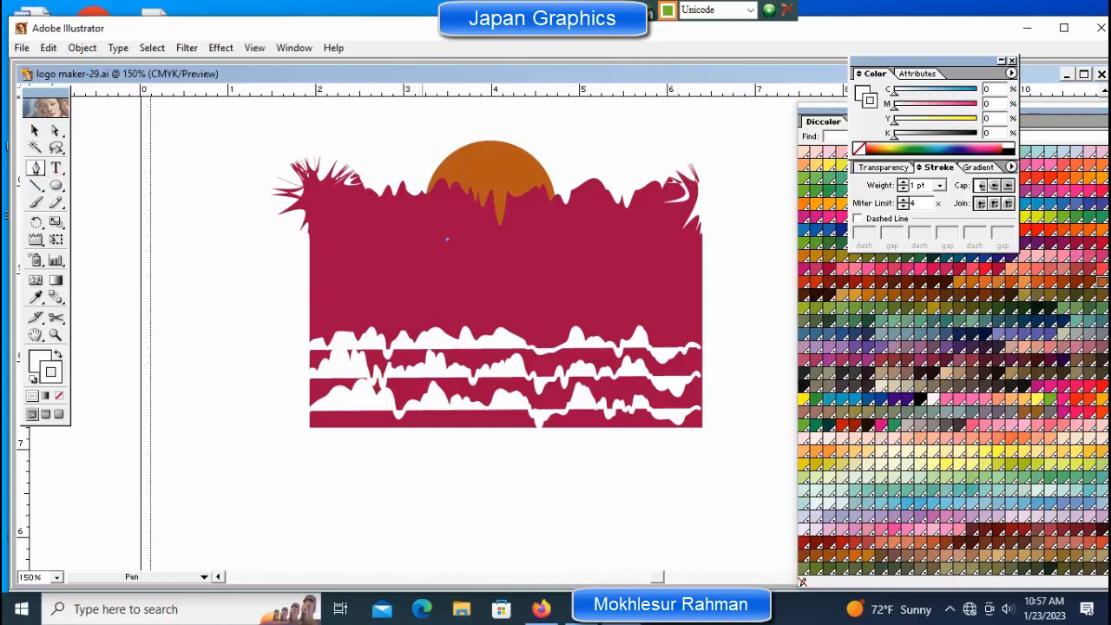
mouse_move(538, 316)
left_mouse_down()
mouse_move(650, 279)
mouse_move(658, 257)
mouse_move(542, 317)
left_mouse_up()
left_click(578, 262)
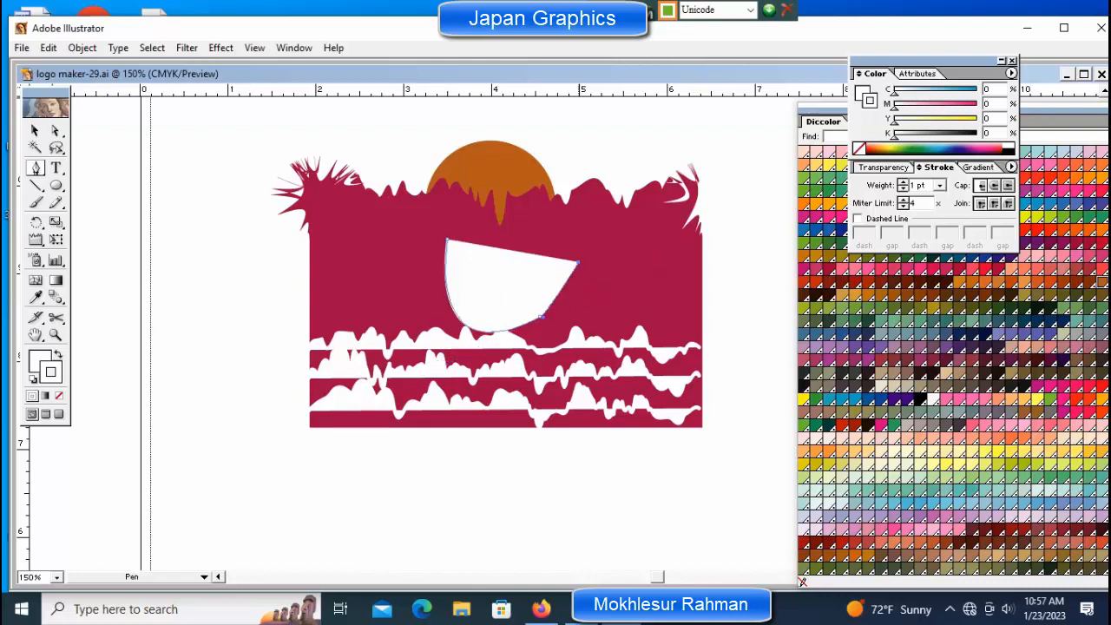
left_click(444, 240)
left_click_drag(445, 240, 429, 244)
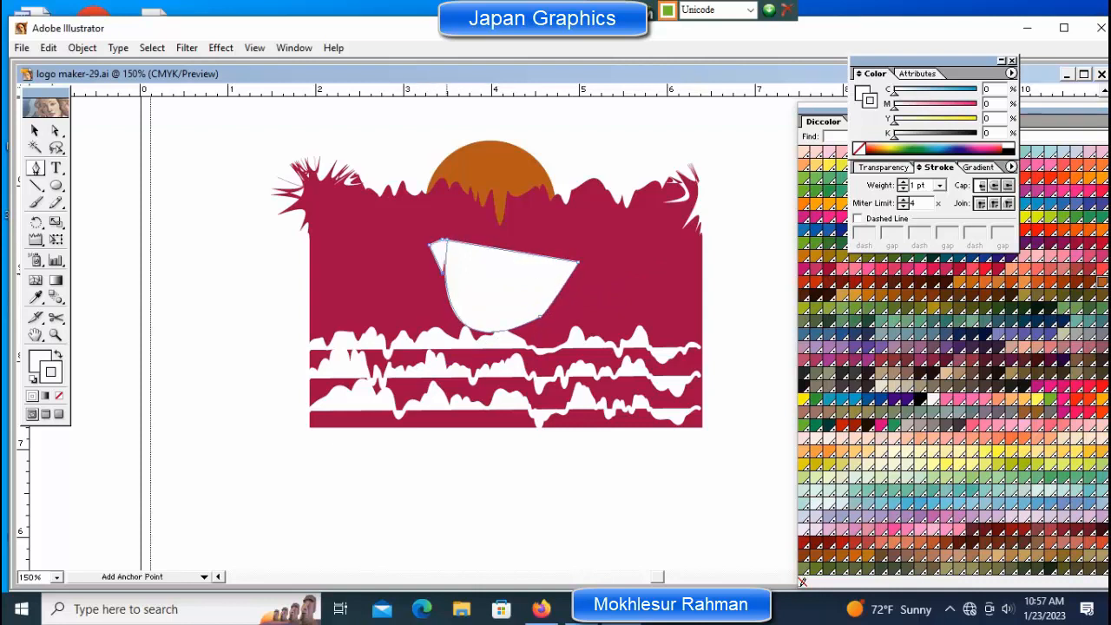
left_click(446, 275)
key("ctrl")
left_click(170, 300, "ctrl")
- Rotate the white boat-hull shape slightly counterclockwise so its right end is higher than its left
left_click(524, 300, "ctrl")
key("ctrl")
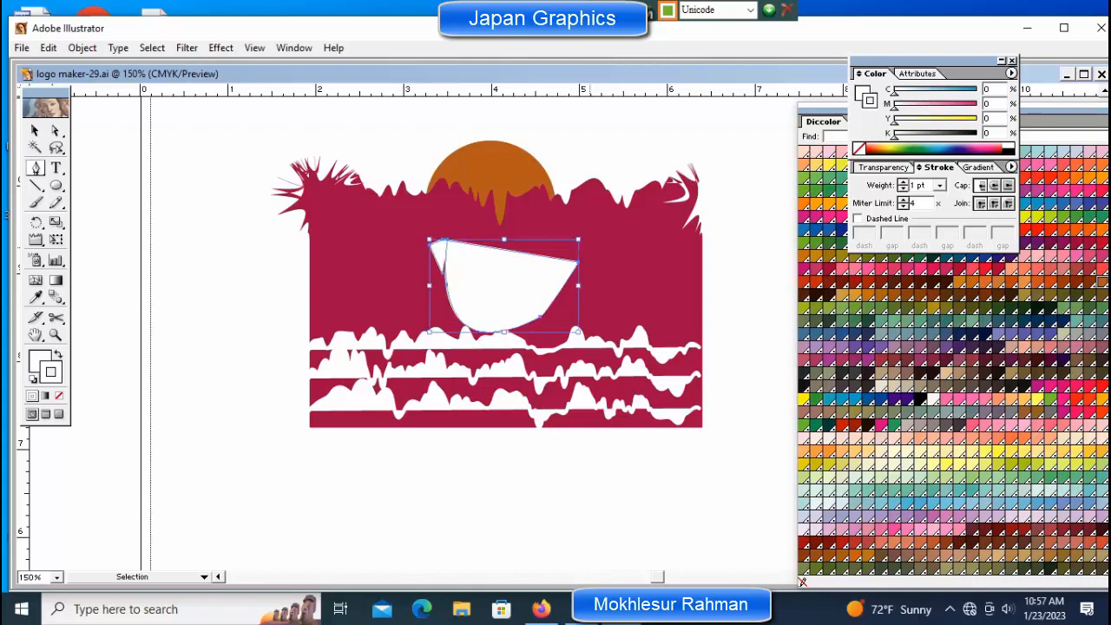
left_click(610, 283, "ctrl")
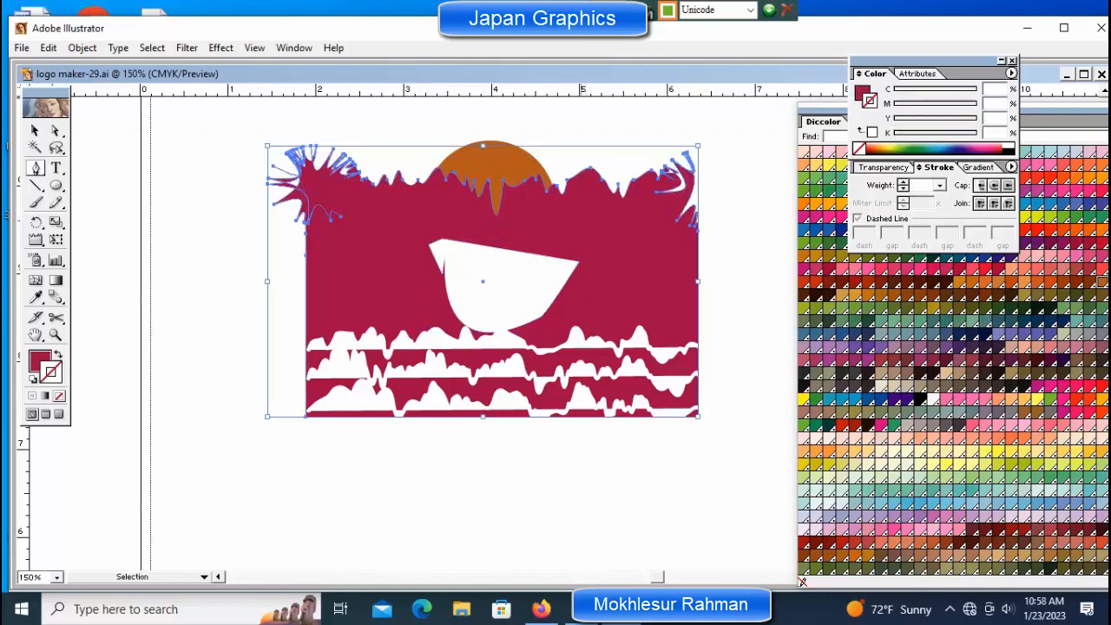
left_click(524, 291, "ctrl")
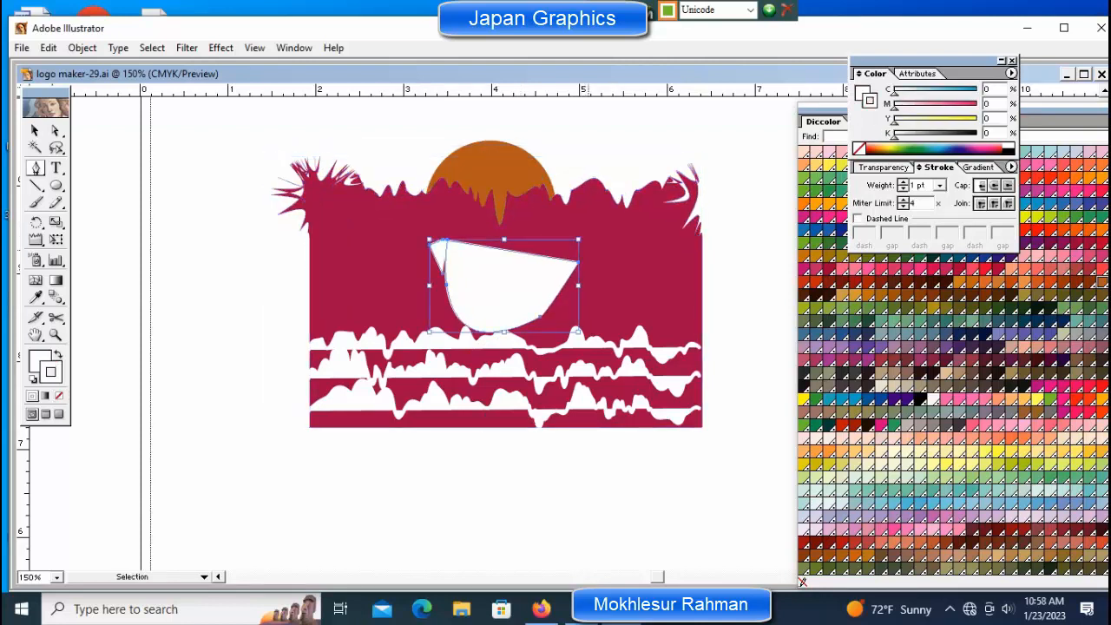
left_click_drag(584, 287, 581, 264)
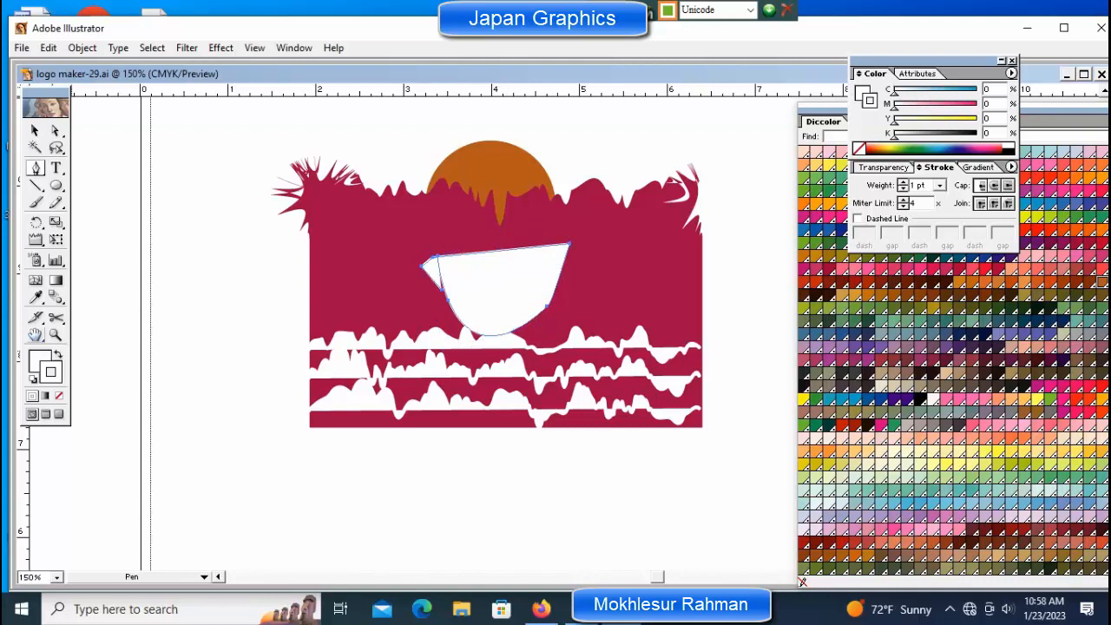
- Copy the sun's orange fill and stroke onto the boat hull with the Eyedropper, and deselect it
left_click(36, 298)
left_click(499, 171)
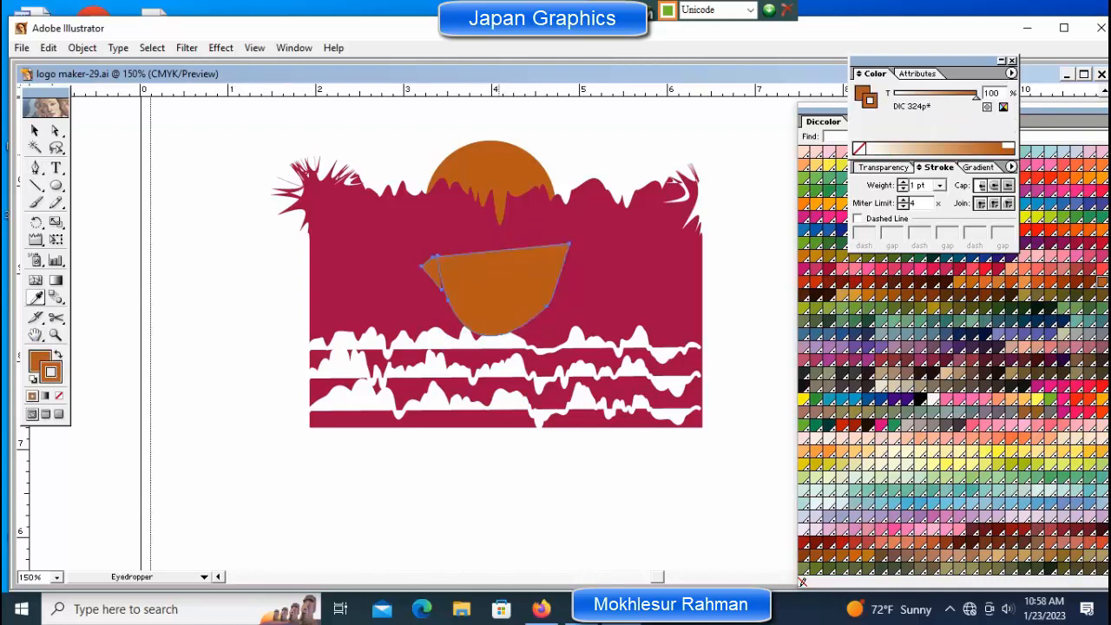
left_click(36, 131)
left_click(114, 182)
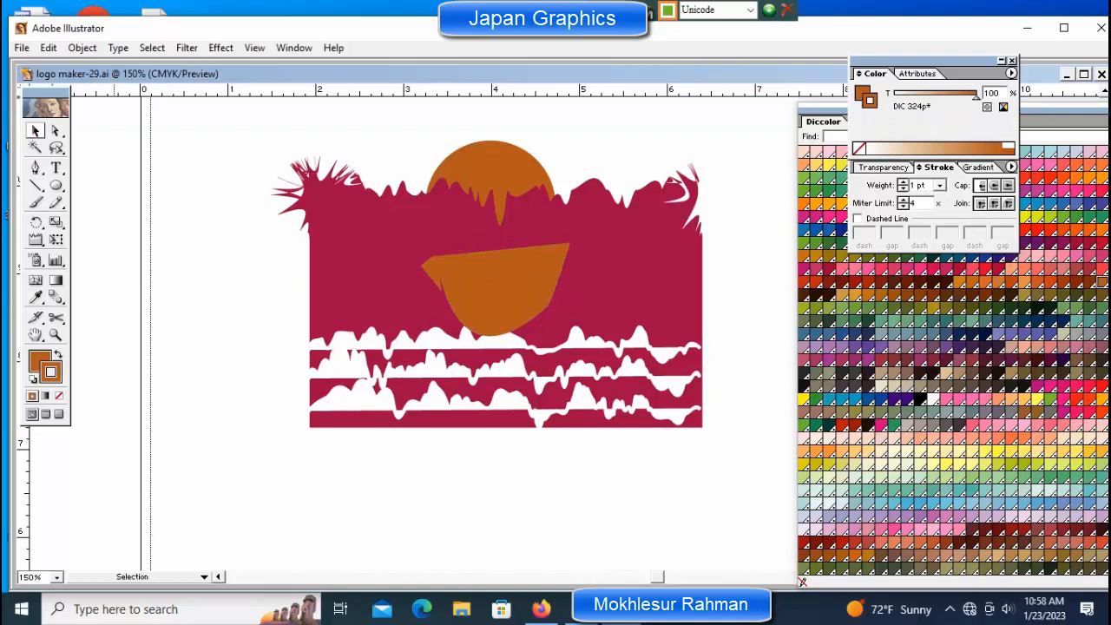
- Try 20% opacity on the orange boat hull, settle on 50%, and deselect it
left_click(508, 290)
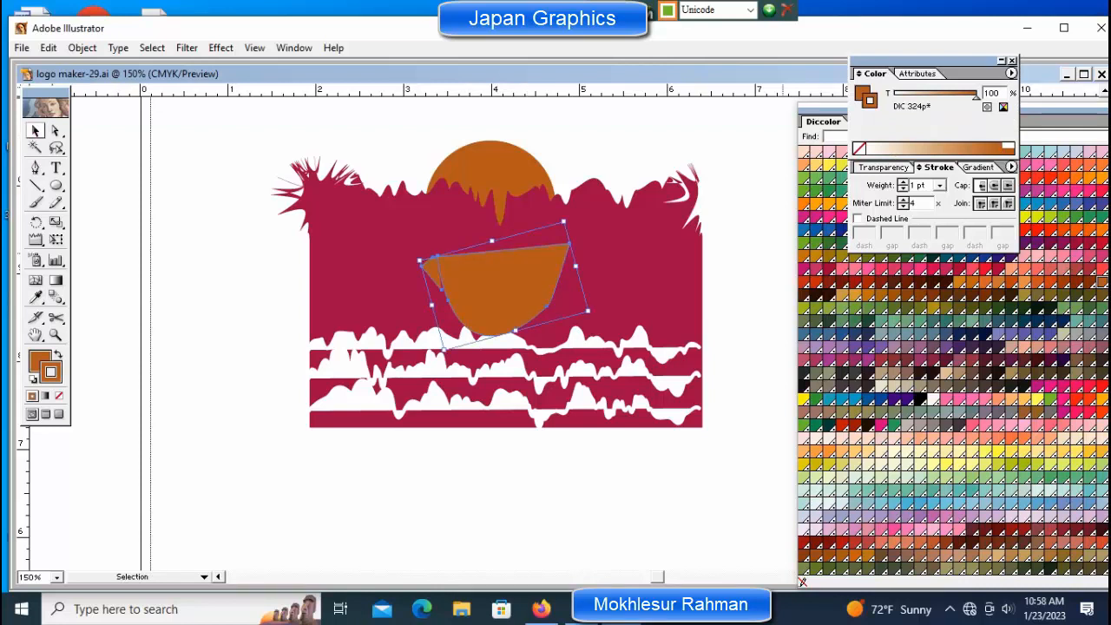
left_click(884, 167)
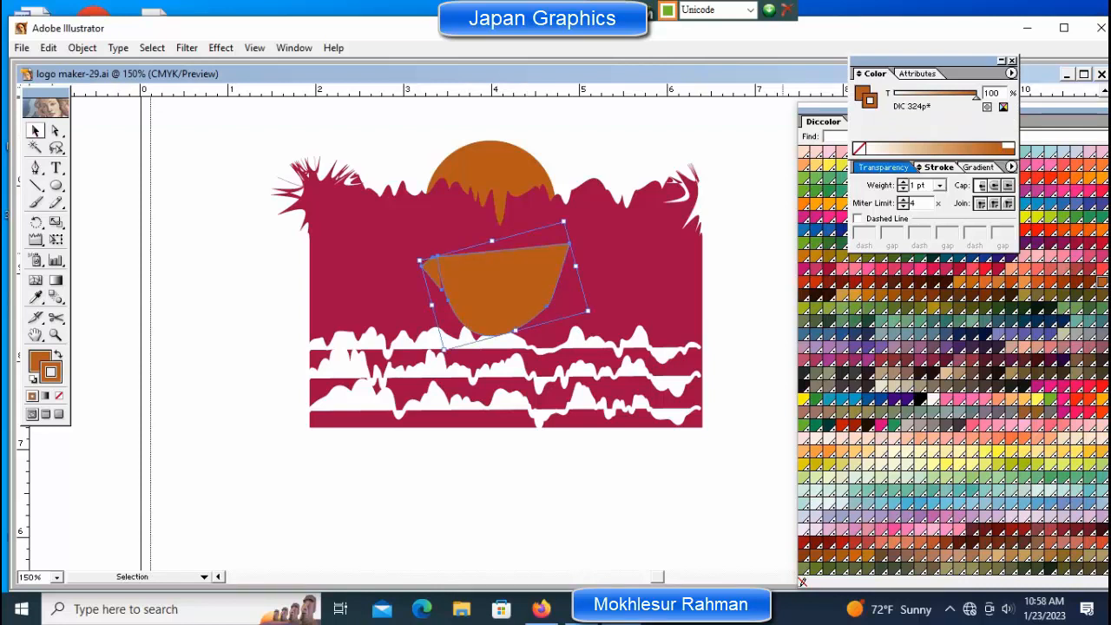
double_click(982, 185)
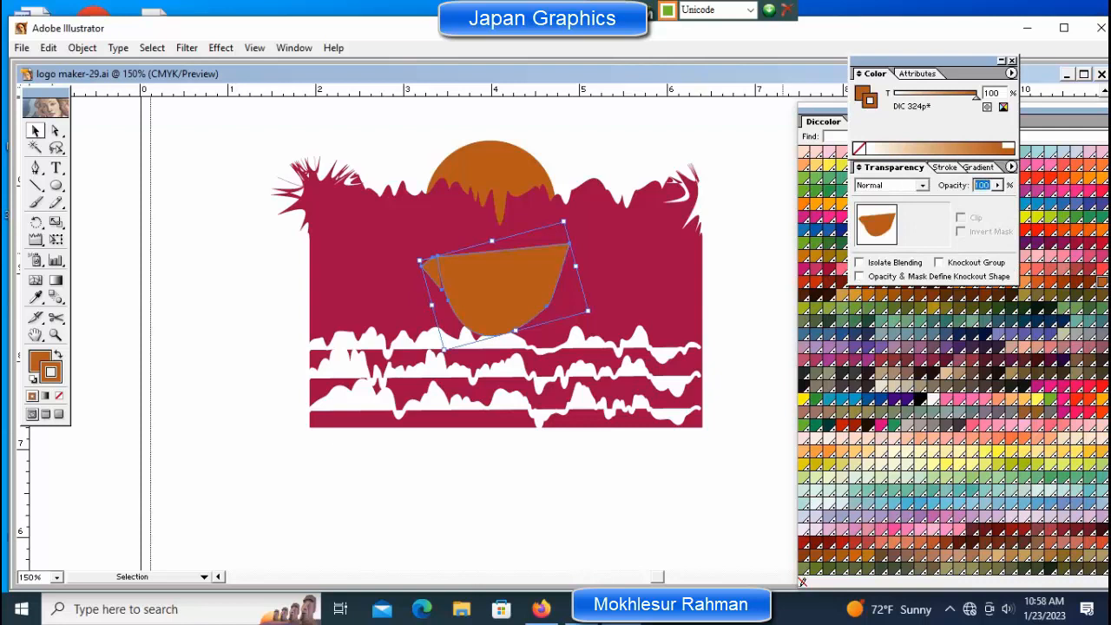
type("20")
key("Return")
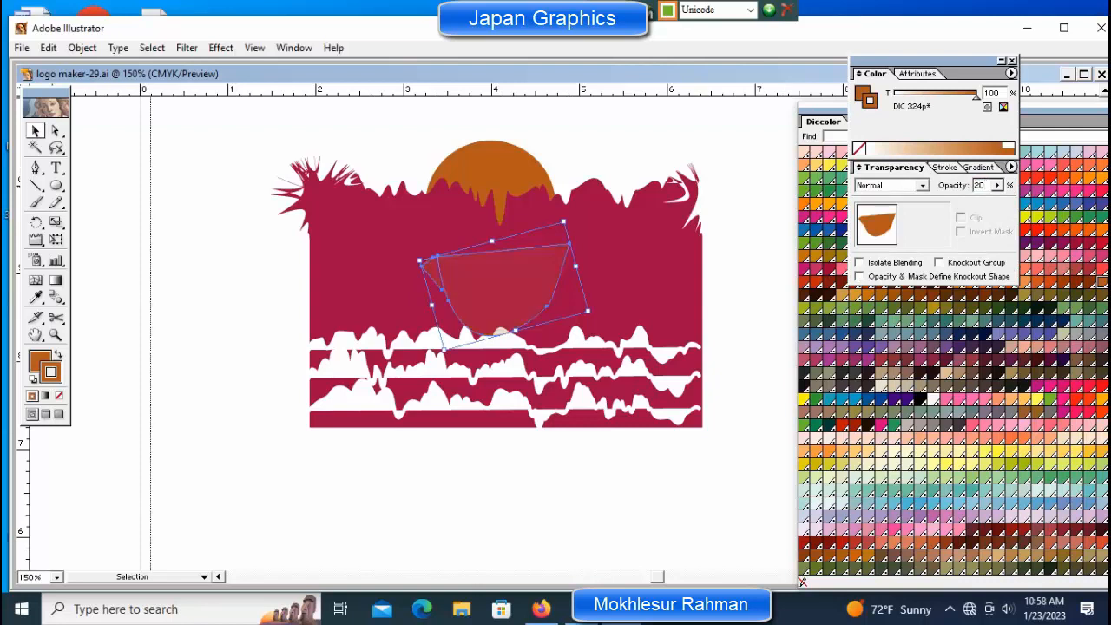
type("50")
key("Return")
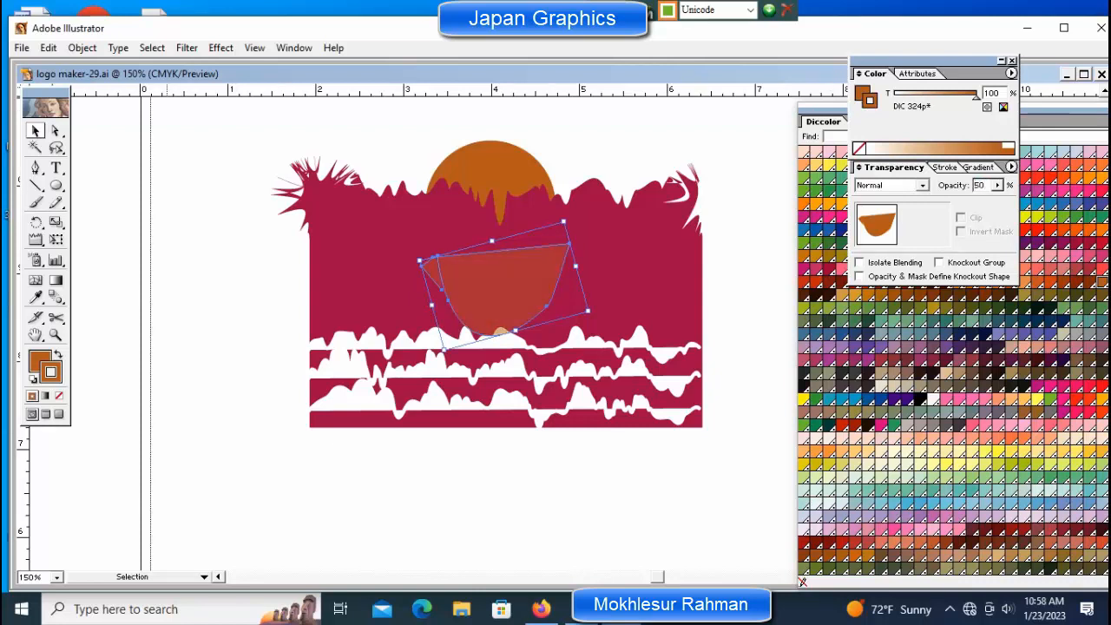
left_click(165, 261)
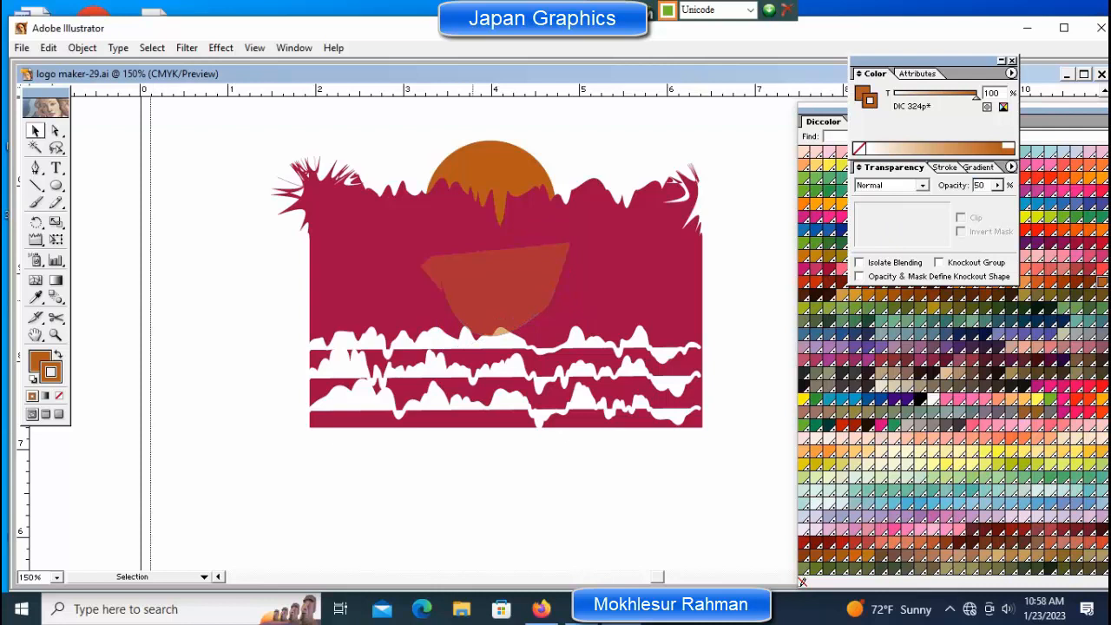
- Move the semi-transparent boat hull down so its lower part overlaps the upper two white waves, and deselect it
left_click(473, 300)
key("shift+Down")
key("shift+Down")
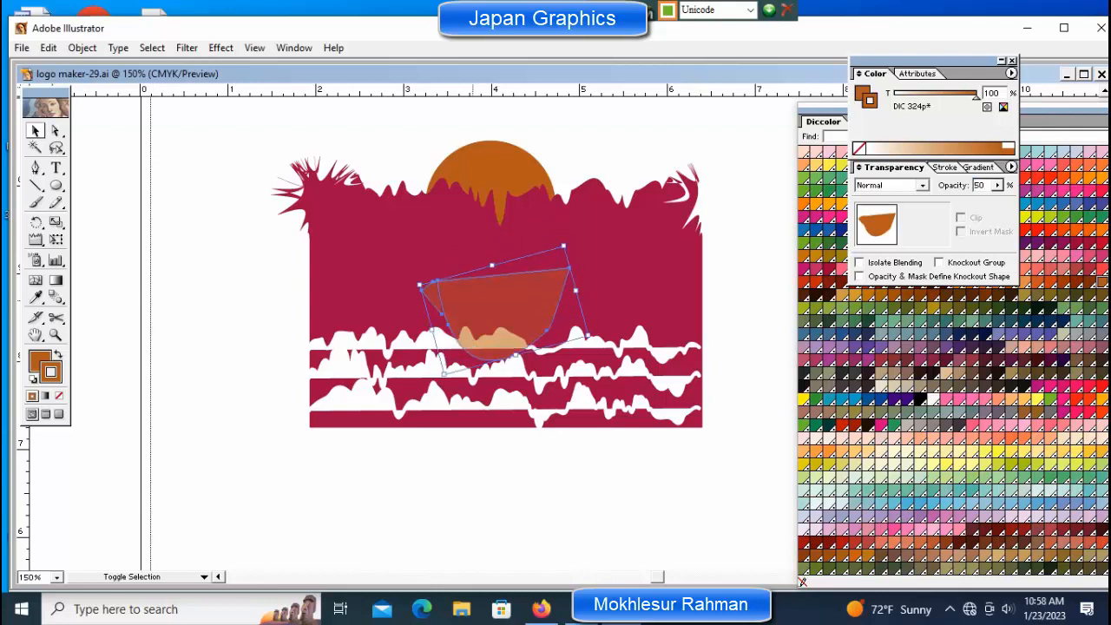
key("shift+Down")
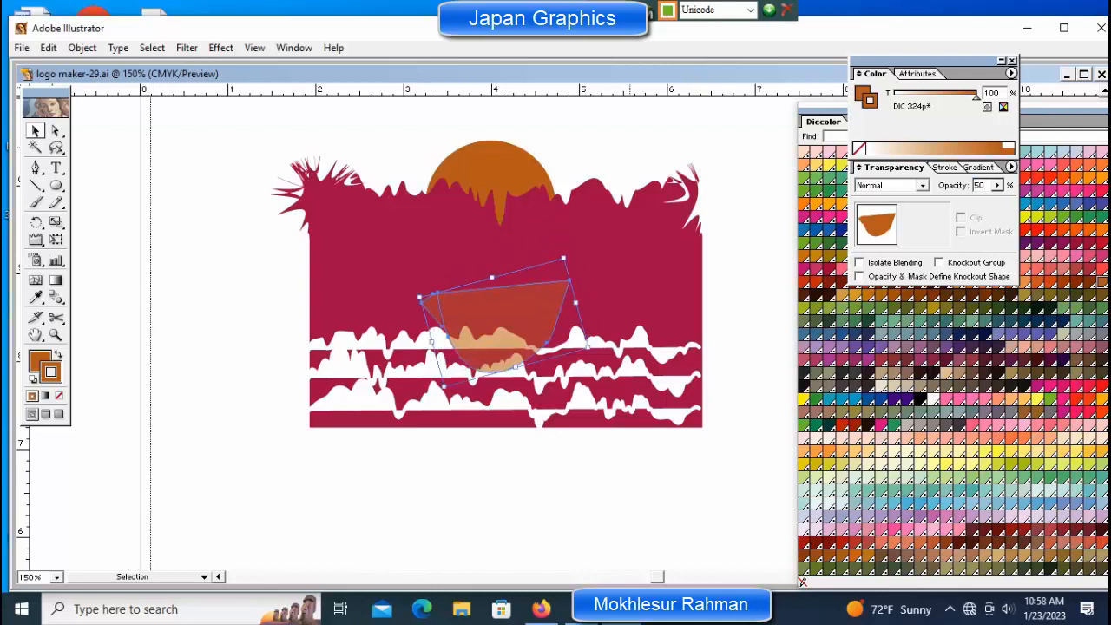
left_click(629, 487)
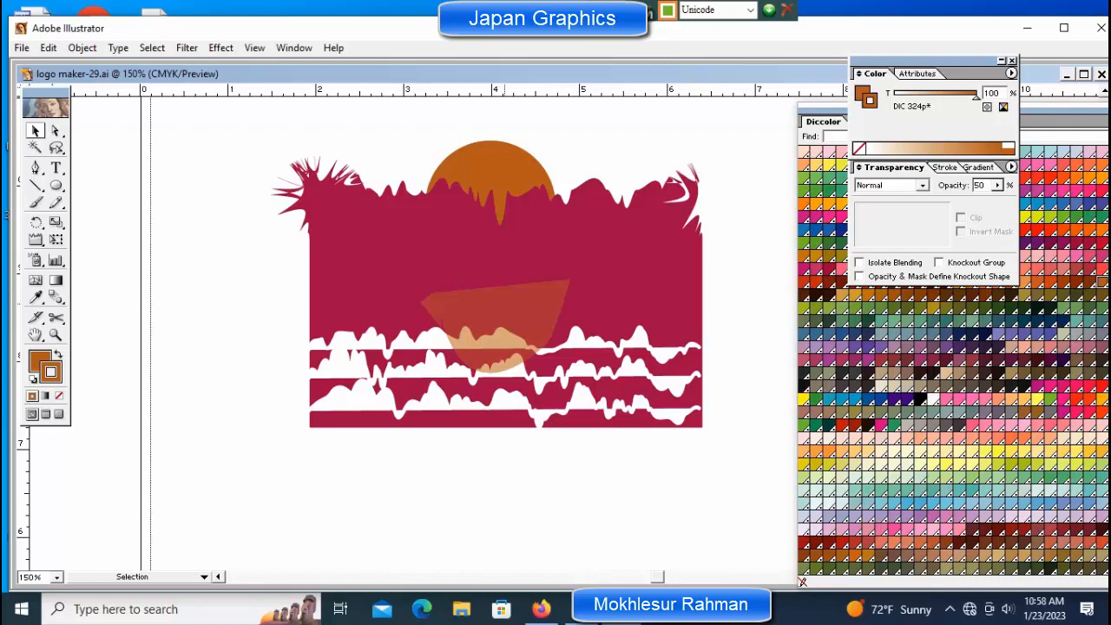
left_click(474, 308)
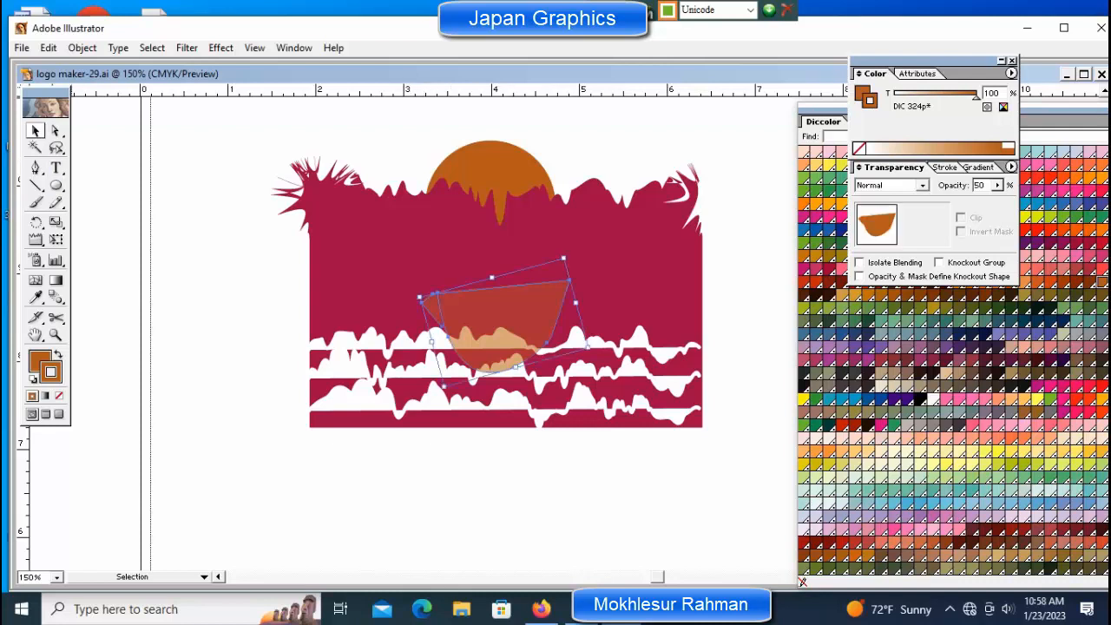
left_click(181, 206)
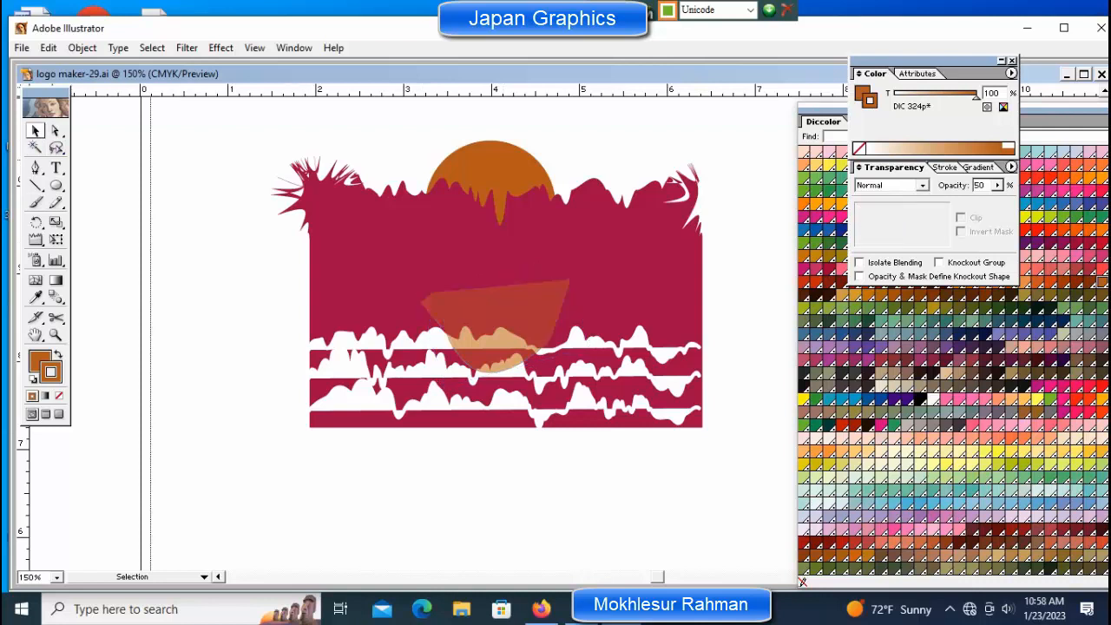
left_click(322, 252)
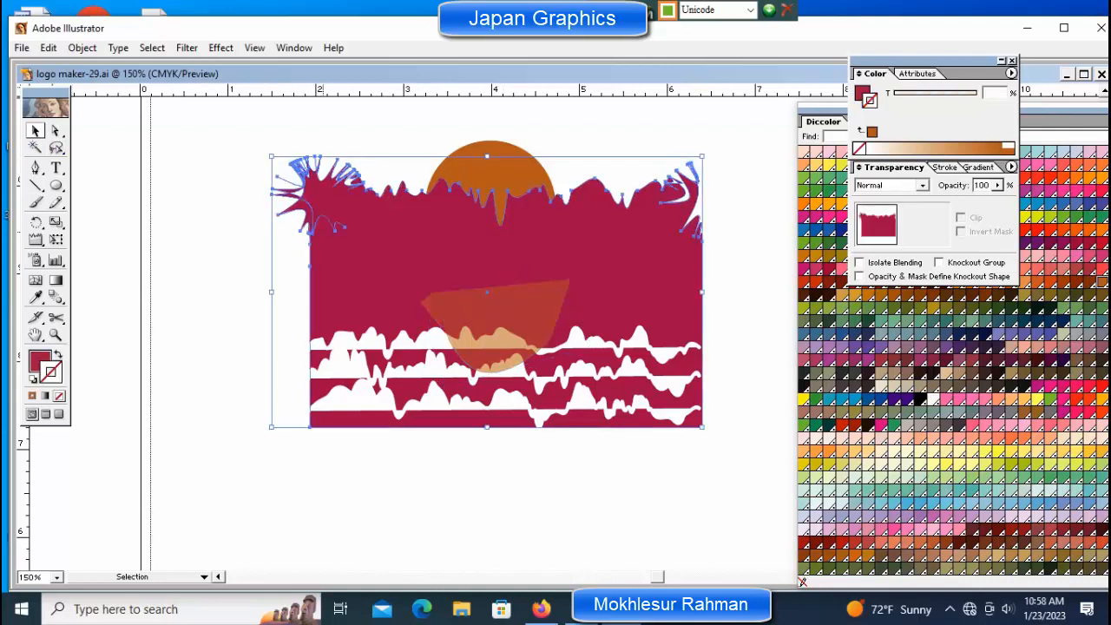
left_click(324, 477)
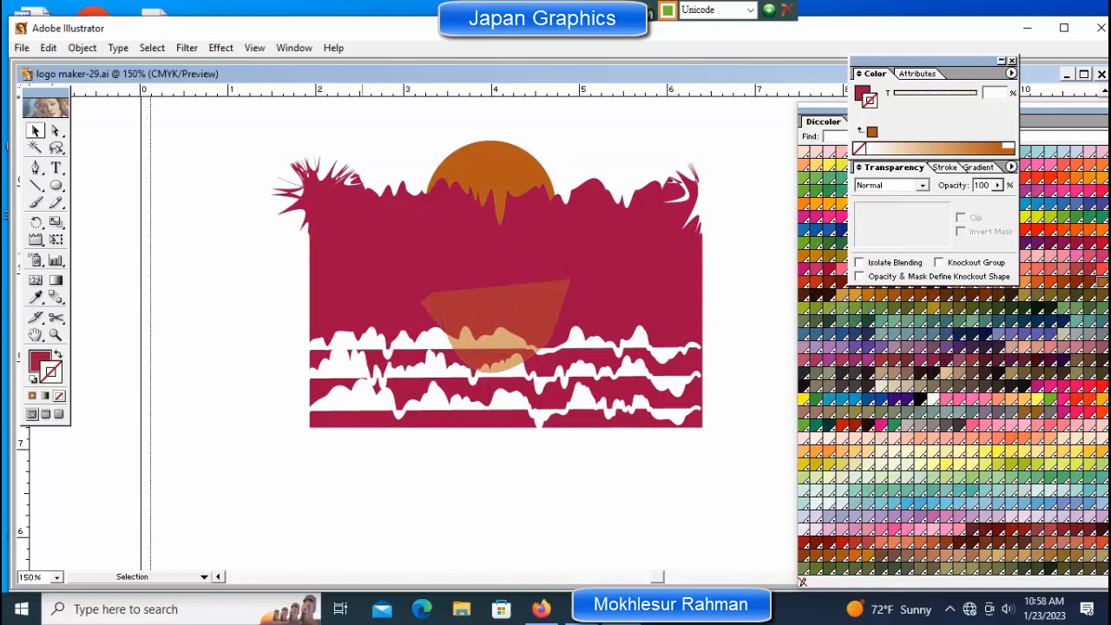
- Reshape the boat hull's left end by moving its tip anchor point up and outward to the left into a raised point
left_click(55, 130)
left_click_drag(399, 250, 624, 293)
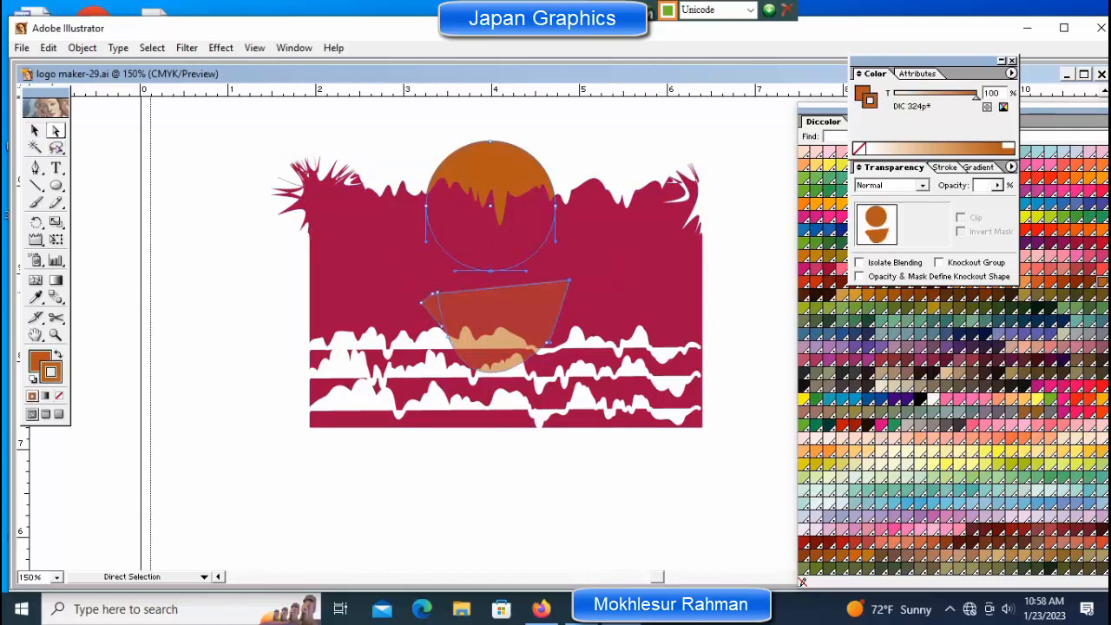
left_click(390, 255)
left_click_drag(390, 256, 441, 298)
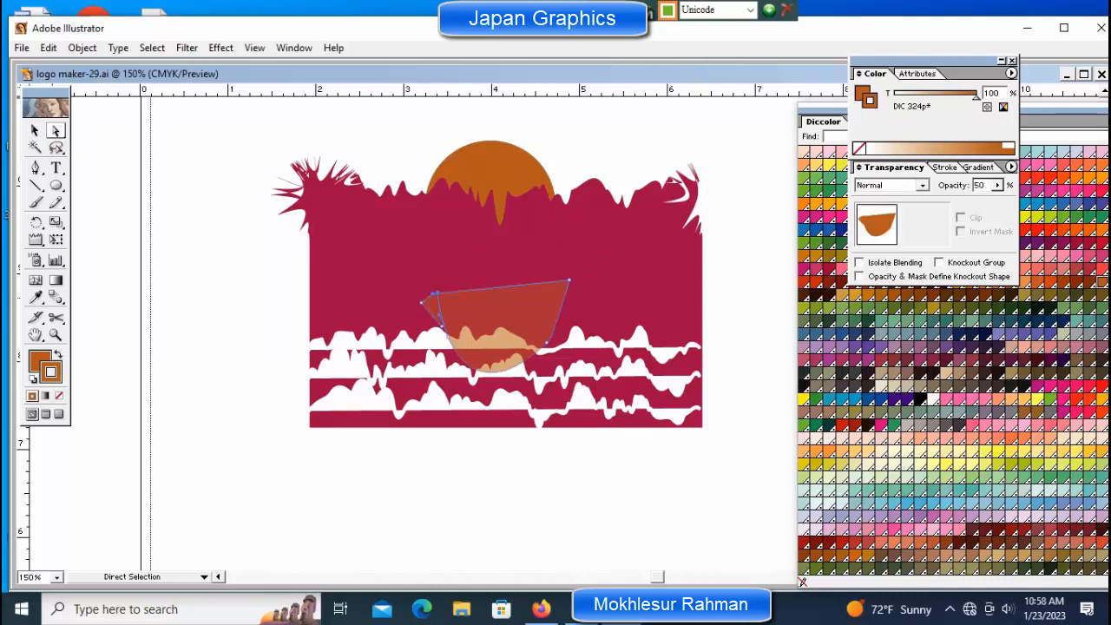
key("ctrl+plus")
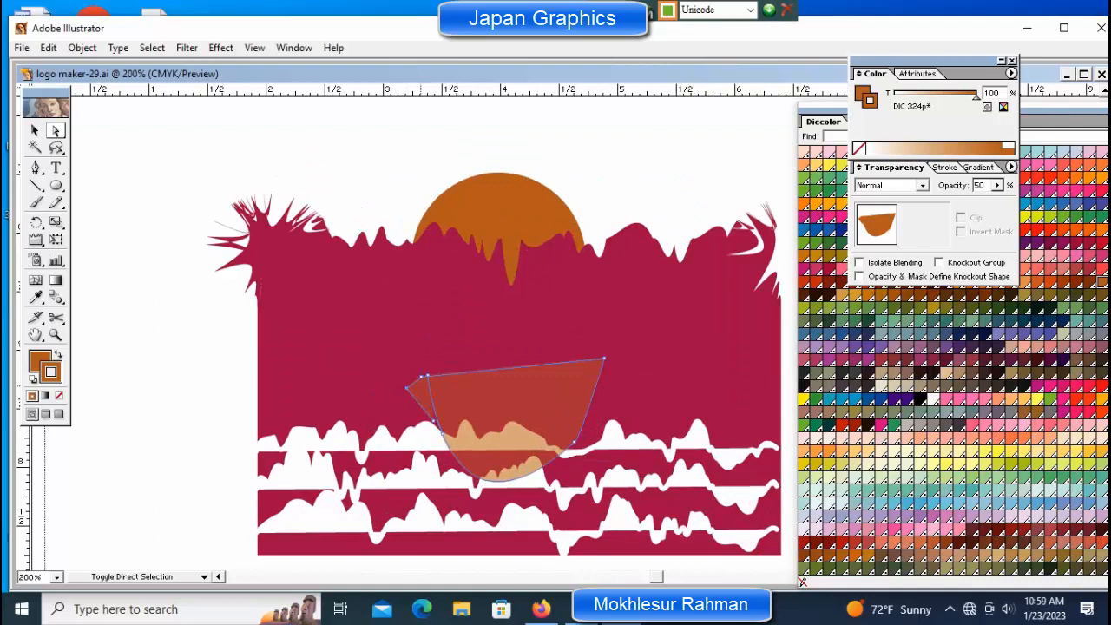
key("Up")
key("Up")
key("Up")
key("Up")
key("Up")
key("Up")
key("Up")
key("Up")
key("Up")
key("Up")
key("Up")
key("Up")
key("Up")
key("Up")
key("Up")
key("Up")
key("Up")
key("Up")
key("Up")
key("Up")
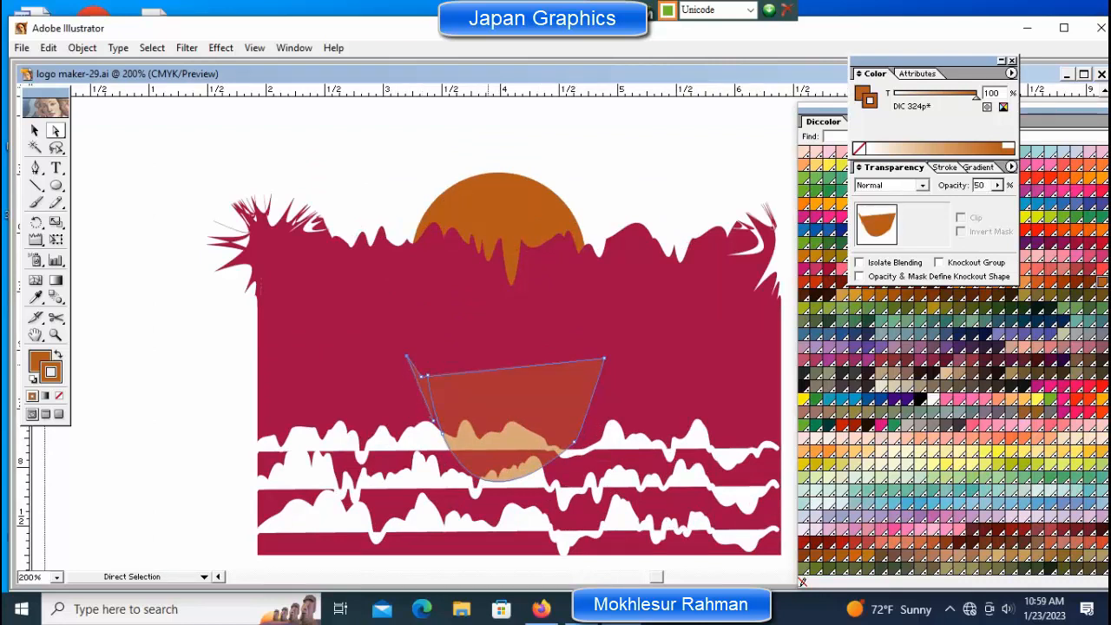
key("Left")
key("Left")
key("Left")
key("Left")
key("Left")
key("Left")
key("Left")
key("Left")
key("Left")
key("Left")
key("Left")
key("Left")
key("Left")
key("Left")
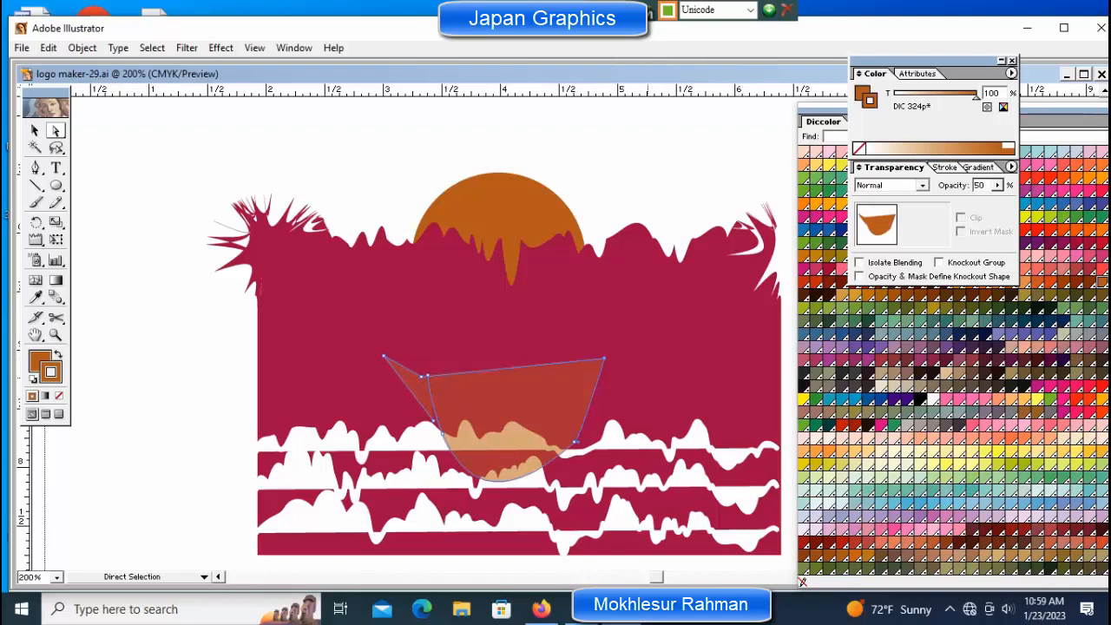
- Raise the boat hull's upper-right corner point so the deck line slopes steeply up to the right
key("Up")
key("Up")
key("Up")
key("Up")
key("Up")
key("Up")
key("Up")
key("Up")
key("Up")
key("Up")
key("Up")
key("Up")
key("Up")
key("Up")
key("Up")
key("Up")
key("Up")
key("Up")
key("Up")
key("Up")
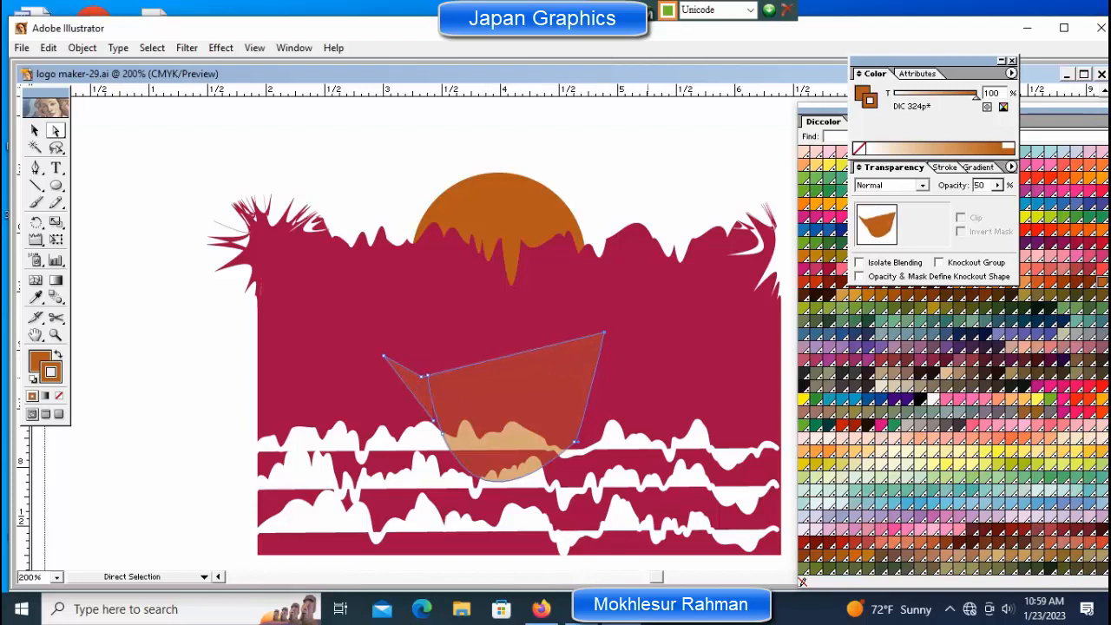
key("Up")
key("Up")
key("Up")
key("Up")
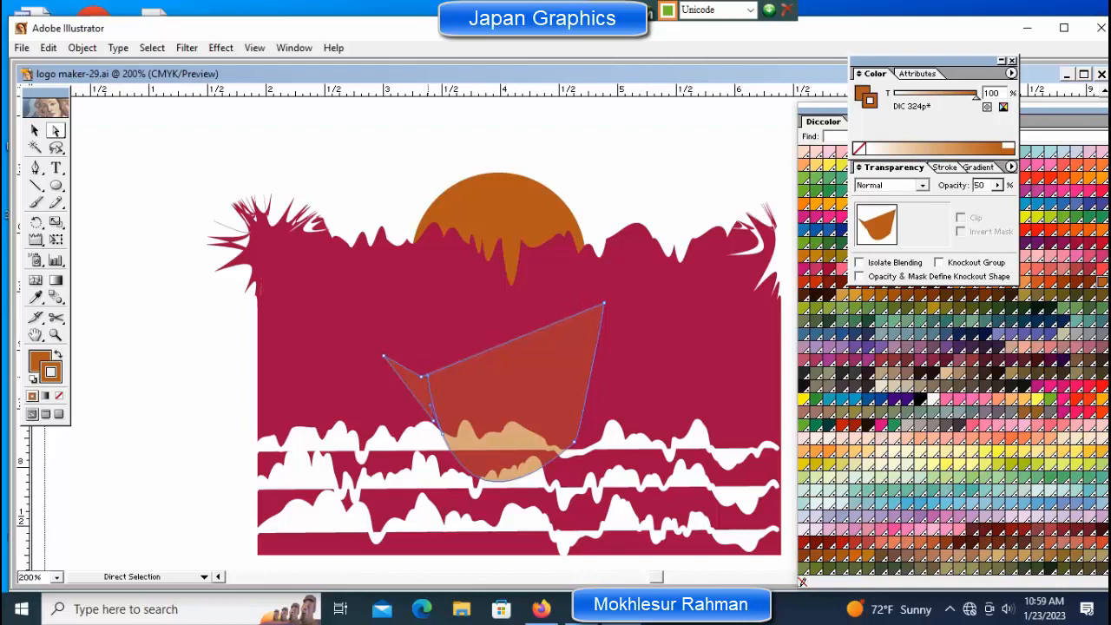
- Move the whole boat hull up so its bottom overlaps only the uppermost white wave
key("ctrl")
key("Up")
key("Up")
key("Up")
key("Up")
key("Up")
key("Up")
key("Up")
key("Up")
key("Up")
key("Up")
key("Up")
key("Up")
key("Up")
key("Up")
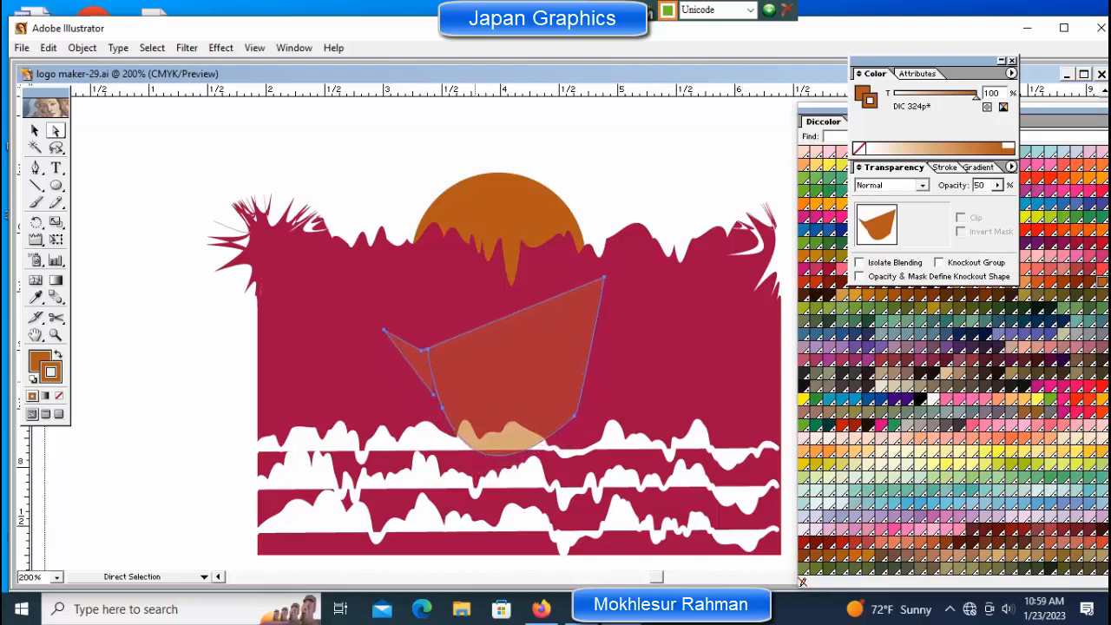
- Lower the whole boat hull until its bottom reaches the crests of the second wave, and shift it slightly right
key("Down")
key("Down")
key("Down")
key("Down")
key("Down")
key("Down")
key("Down")
key("Right")
key("Right")
key("Right")
key("Right")
key("Right")
key("Right")
key("Right")
key("Down")
key("Down")
- Try the boat hull farther left over the waves, and bring it back to the middle beneath the sun
key("Left")
key("Left")
key("Left")
key("Left")
key("Left")
key("Left")
key("Left")
key("Left")
key("Left")
key("Left")
key("Left")
key("Left")
key("Left")
key("Left")
key("Left")
key("Left")
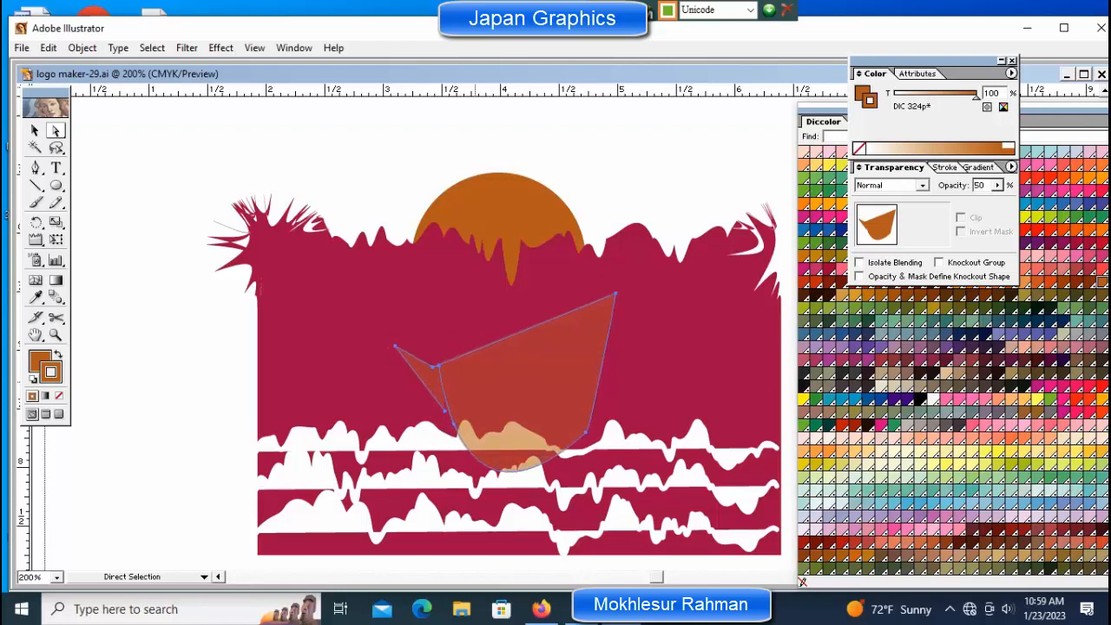
key("Left")
key("Left")
key("Left")
key("Left")
key("Left")
key("Left")
key("Left")
key("Left")
key("Left")
key("Left")
key("Left")
key("Left")
key("Left")
key("Left")
key("Left")
key("Left")
key("Left")
key("Left")
key("Left")
key("Left")
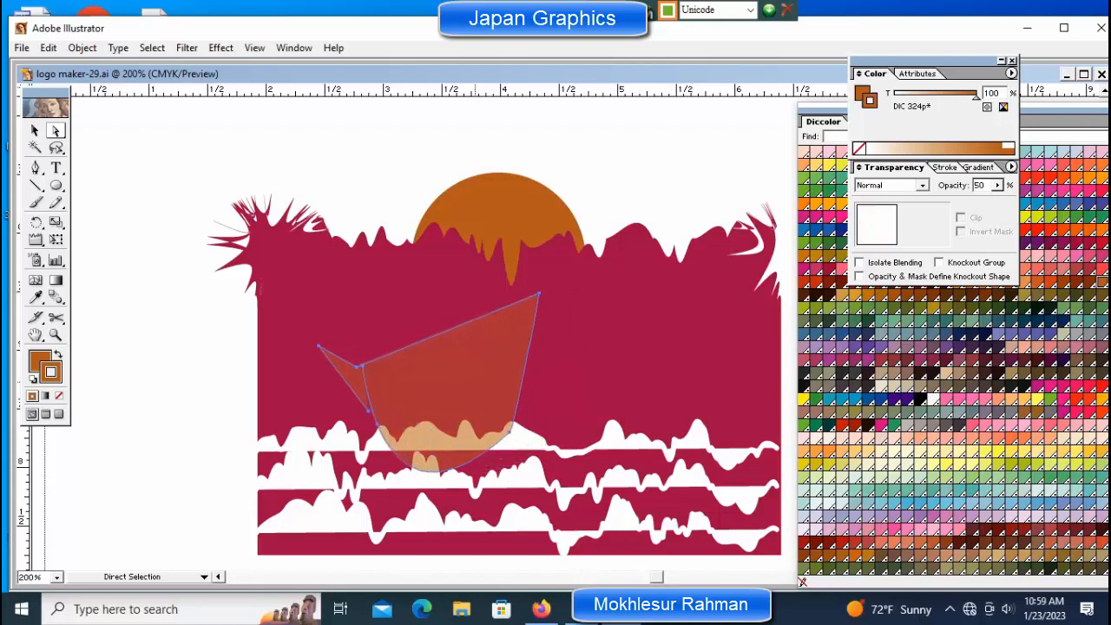
key("Left")
key("Left")
key("Left")
key("Left")
key("Left")
key("Left")
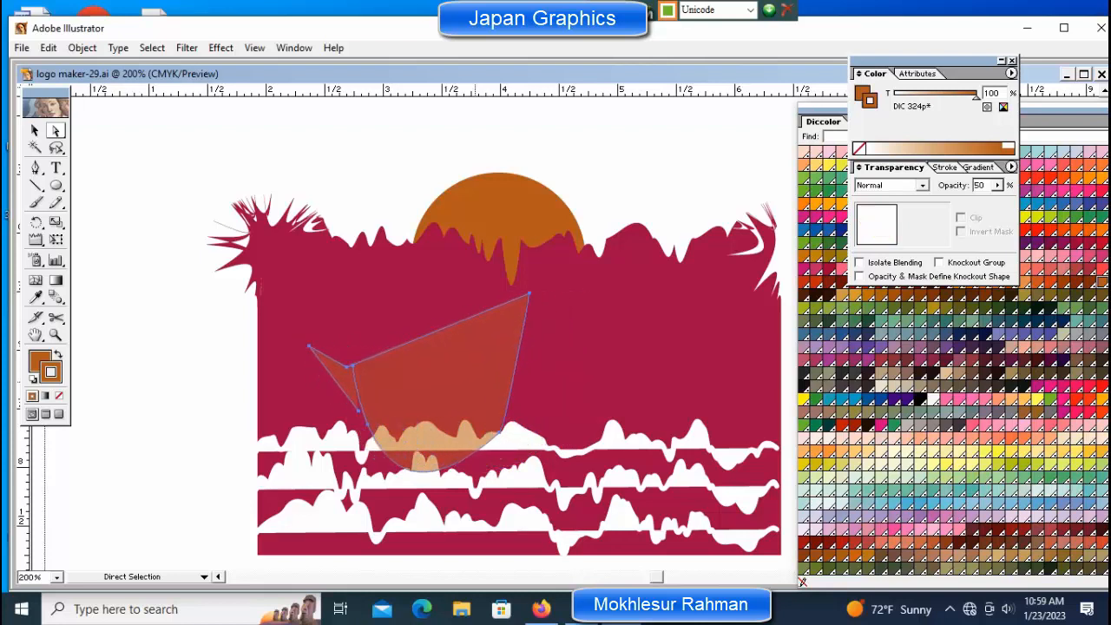
key("Right")
key("Right")
key("Right")
key("Right")
key("Right")
key("Right")
key("Right")
key("Right")
key("Right")
key("Right")
key("Right")
key("Right")
key("Right")
key("Right")
key("Right")
key("Right")
key("Right")
key("Right")
key("Right")
key("Right")
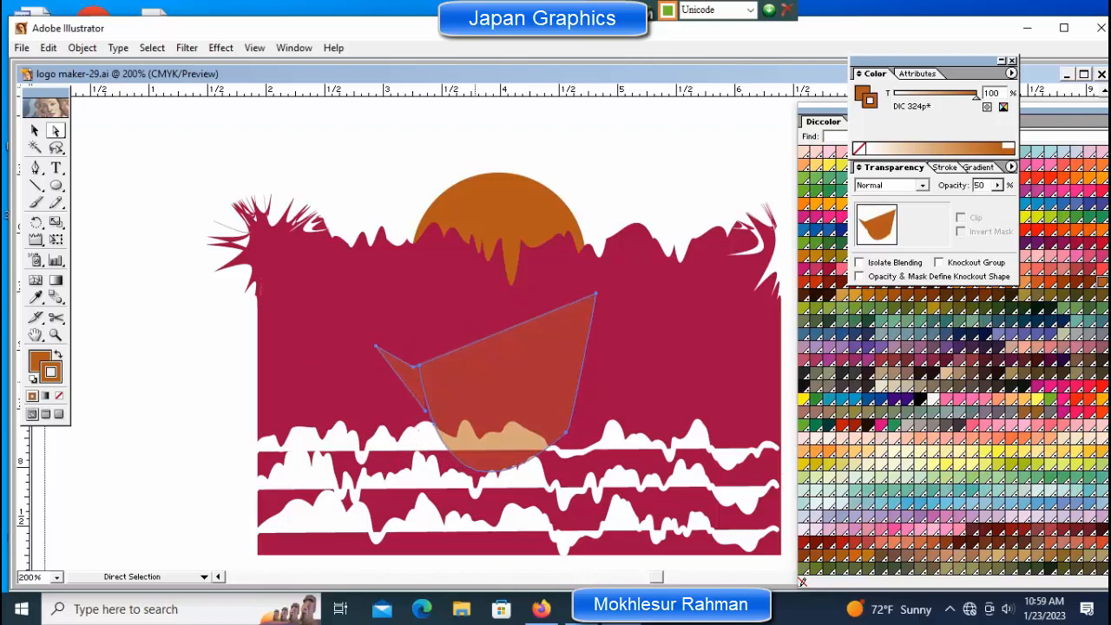
- Lower the boat hull straight down until its bottom dips just below the second white wave's baseline, and deselect it
key("Down")
key("Down")
key("Down")
key("Down")
key("Down")
key("Down")
key("Down")
key("Down")
key("Down")
key("Down")
key("Down")
key("Down")
key("Down")
key("Down")
key("Down")
key("Down")
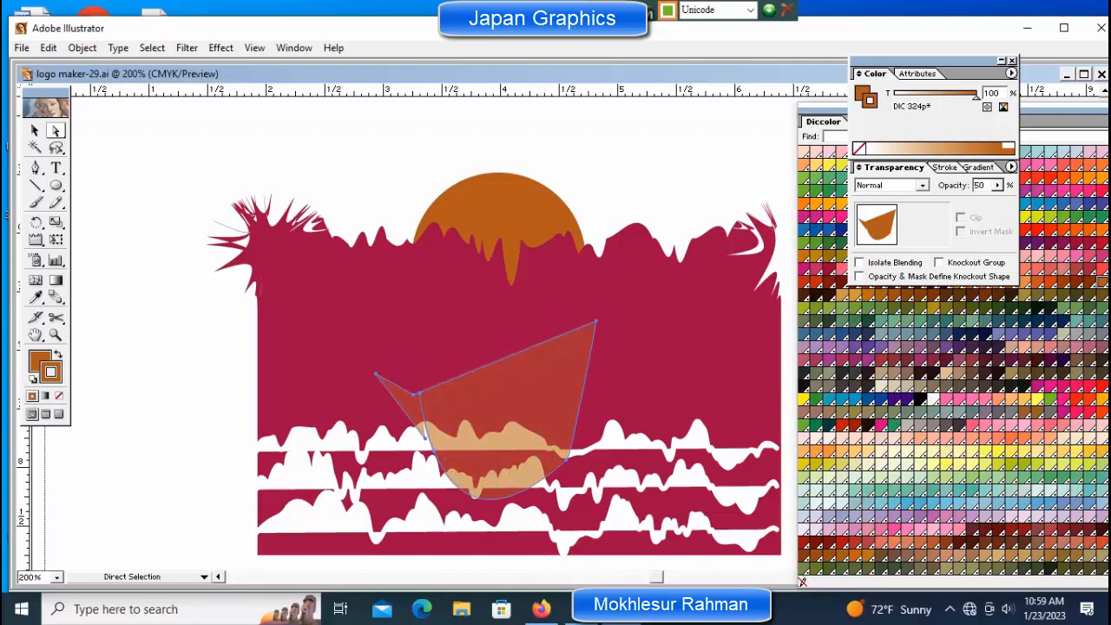
key("ctrl+shift+a")
- Examine the whole logo on the page at several magnifications, checking the boat's placement against the waves and sun
key("ctrl+minus")
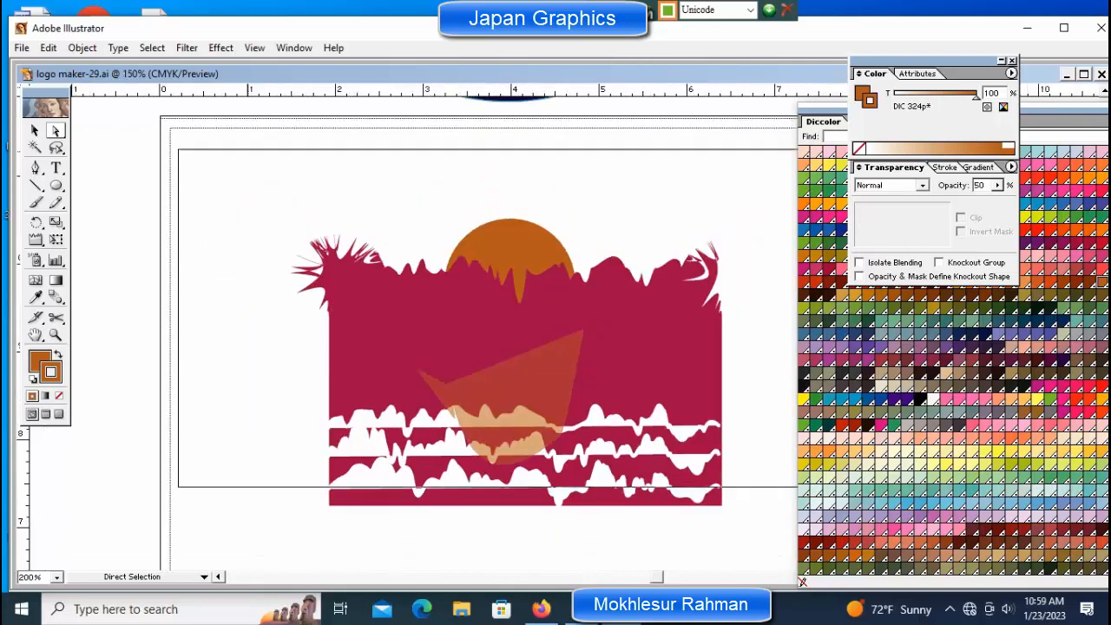
key("ctrl+minus")
key("ctrl+minus")
left_click(590, 310, "ctrl")
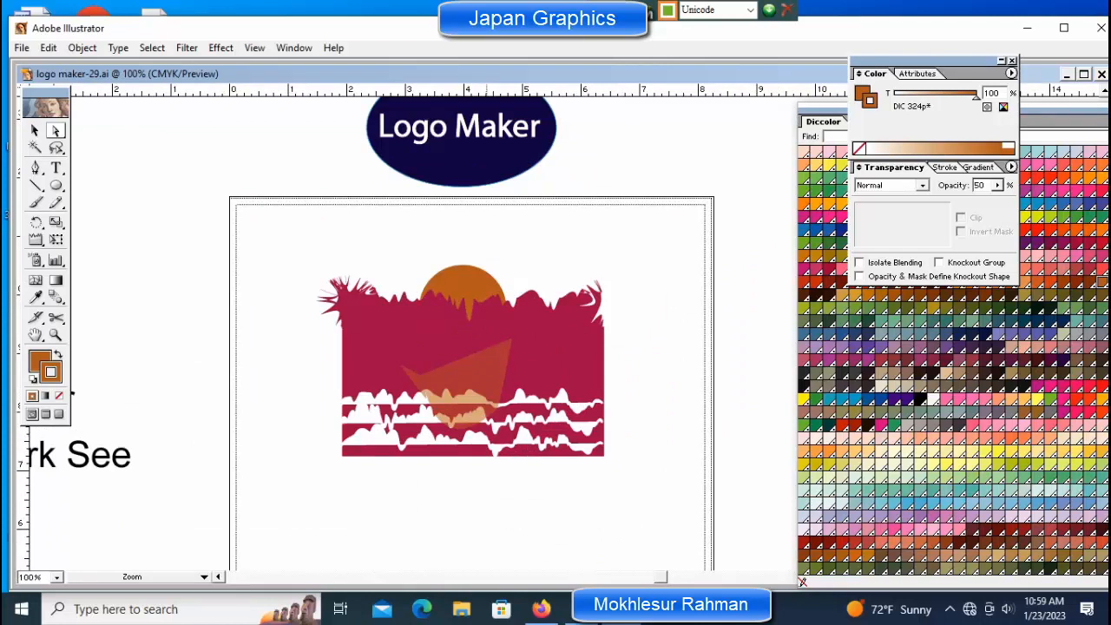
left_click(486, 420, "ctrl")
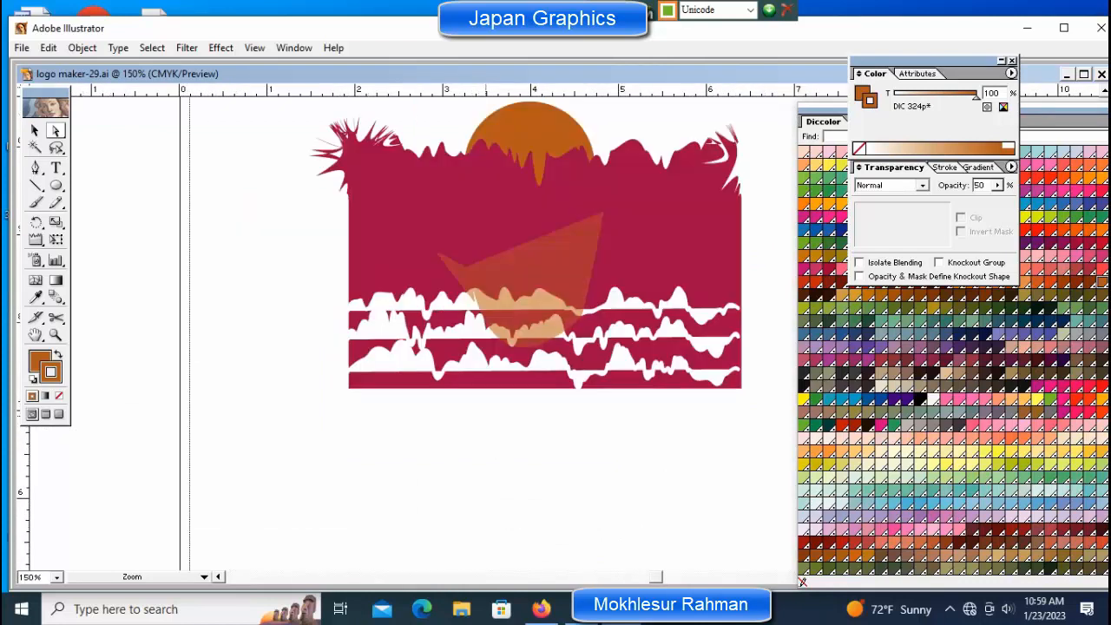
left_click_drag(602, 364, 484, 365)
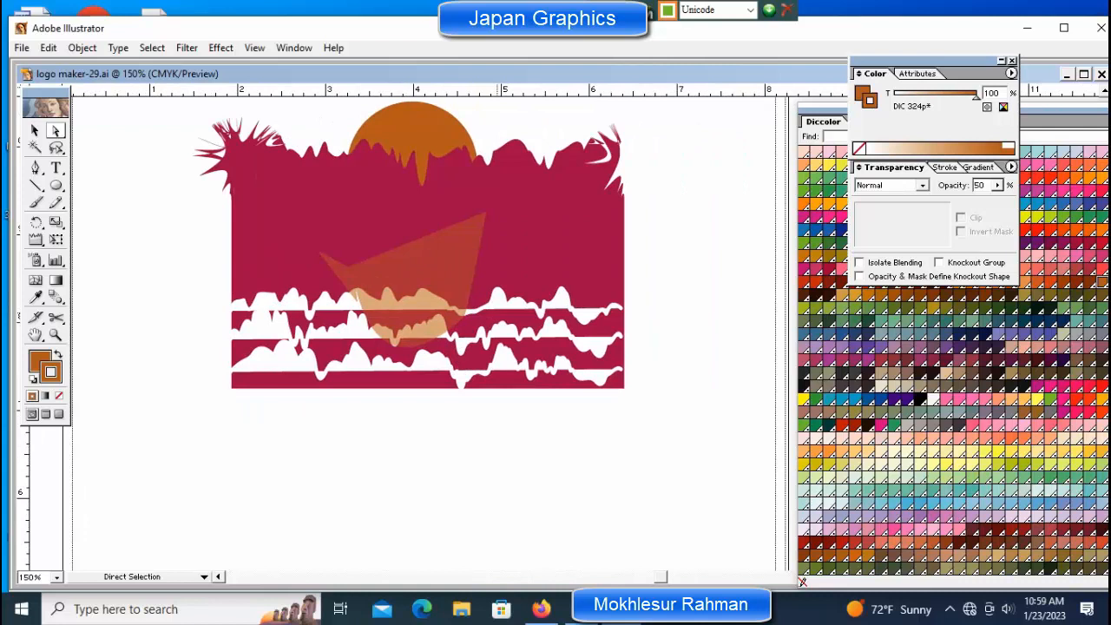
key("ctrl+minus")
key("ctrl+minus")
key("ctrl+space")
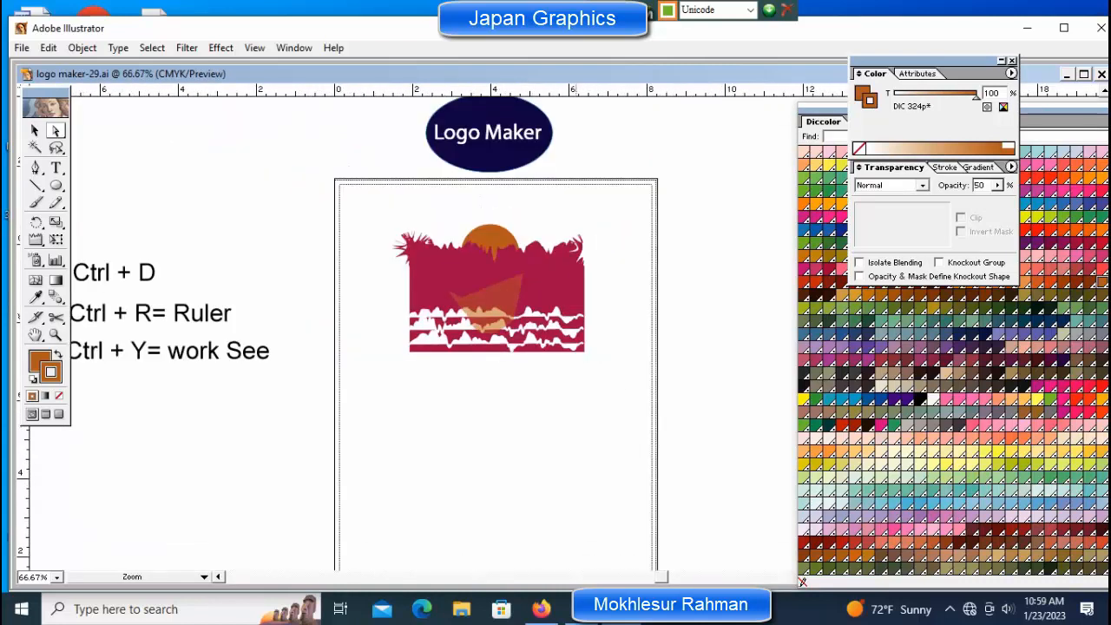
left_click(578, 322, "ctrl")
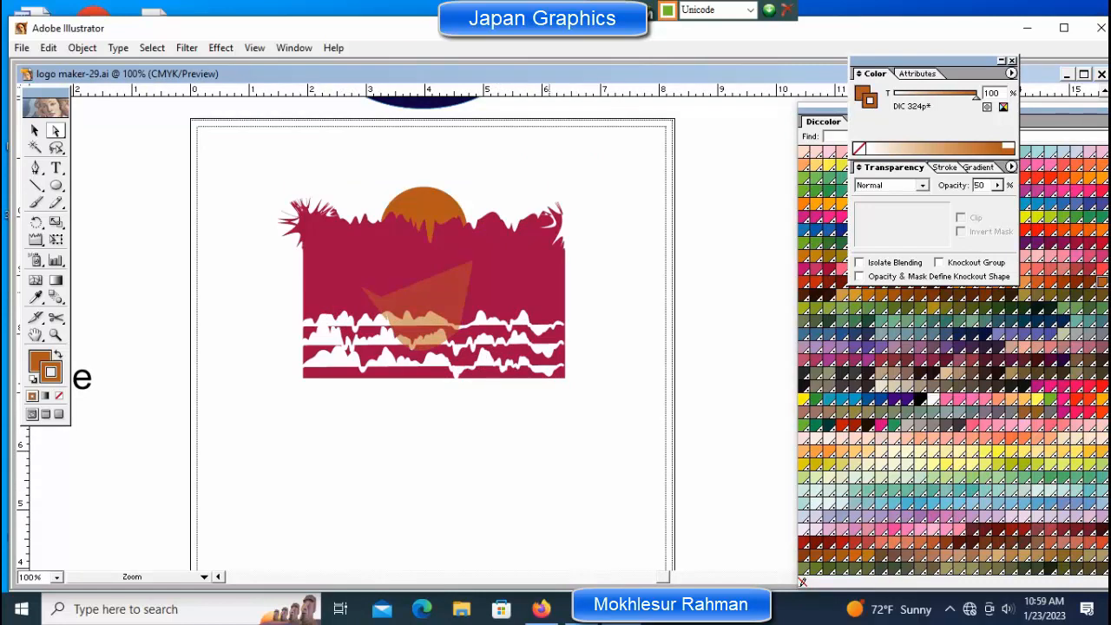
left_click(549, 289, "ctrl")
key("space")
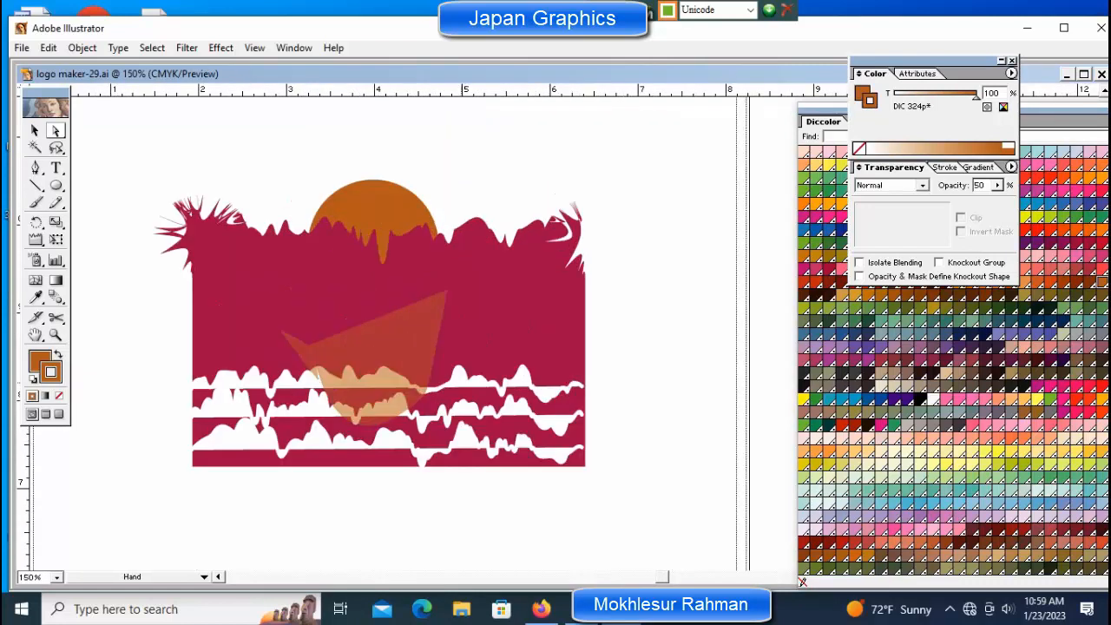
left_click_drag(456, 347, 492, 289)
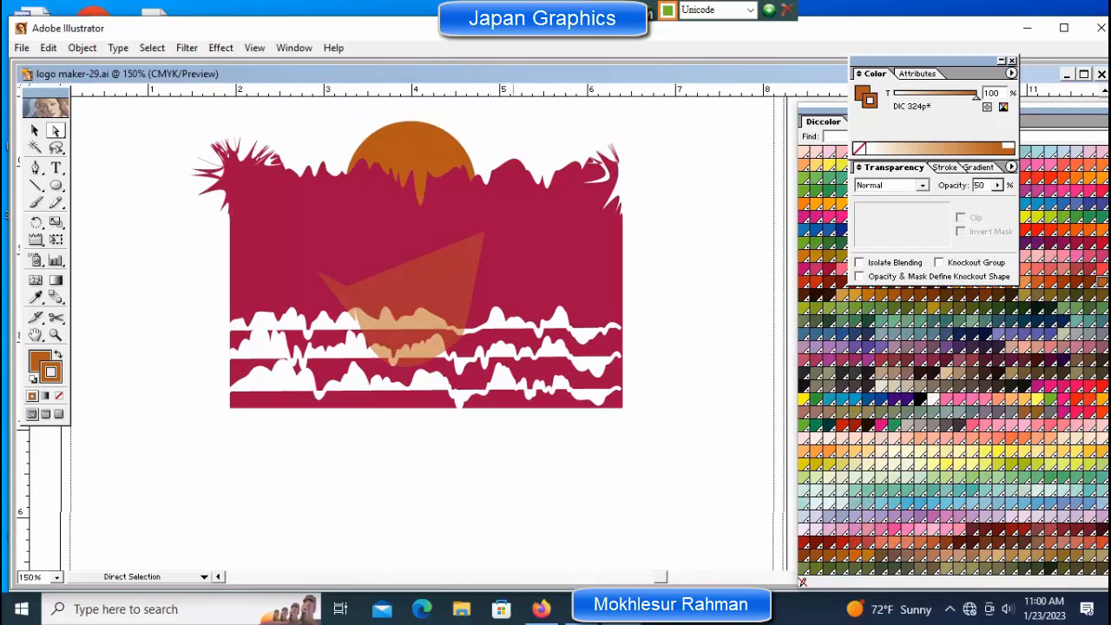
- Add the caption text "Logo- Mountain" in the empty area below the crimson rectangle
left_click(57, 168)
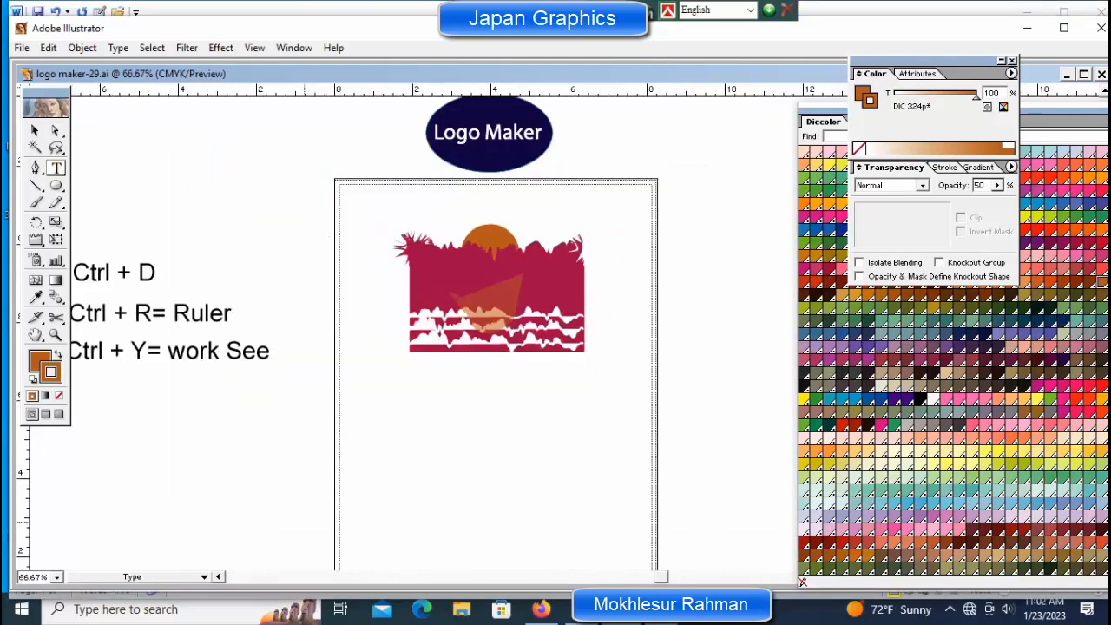
left_click(542, 368, "ctrl")
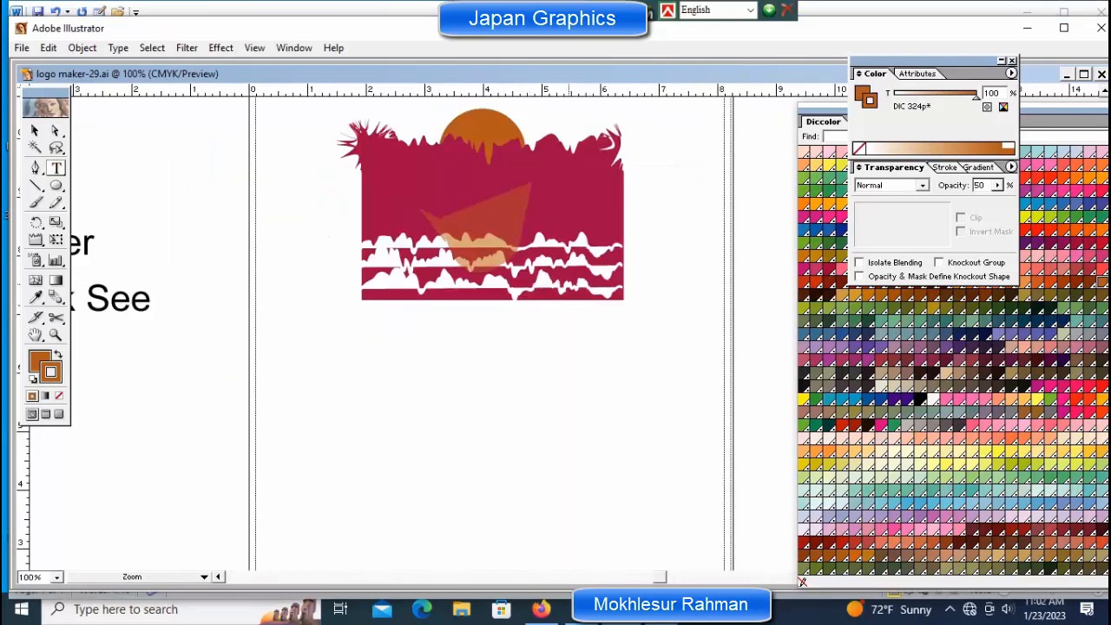
left_click(570, 290, "ctrl")
left_click_drag(512, 304, 492, 342)
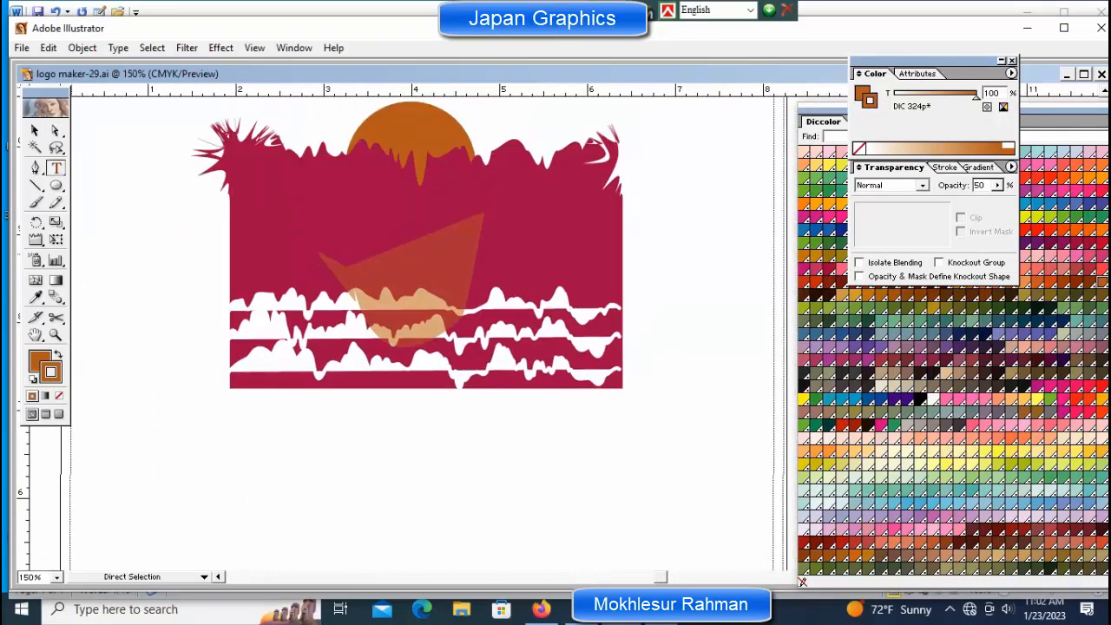
left_click(56, 168)
left_click(317, 446)
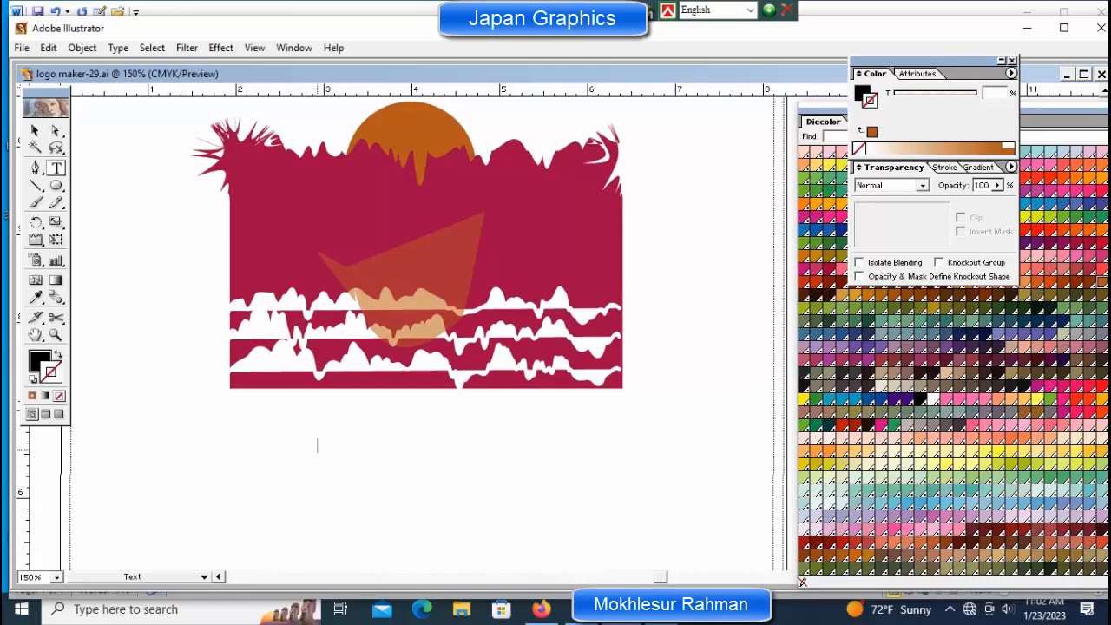
type("Logo-")
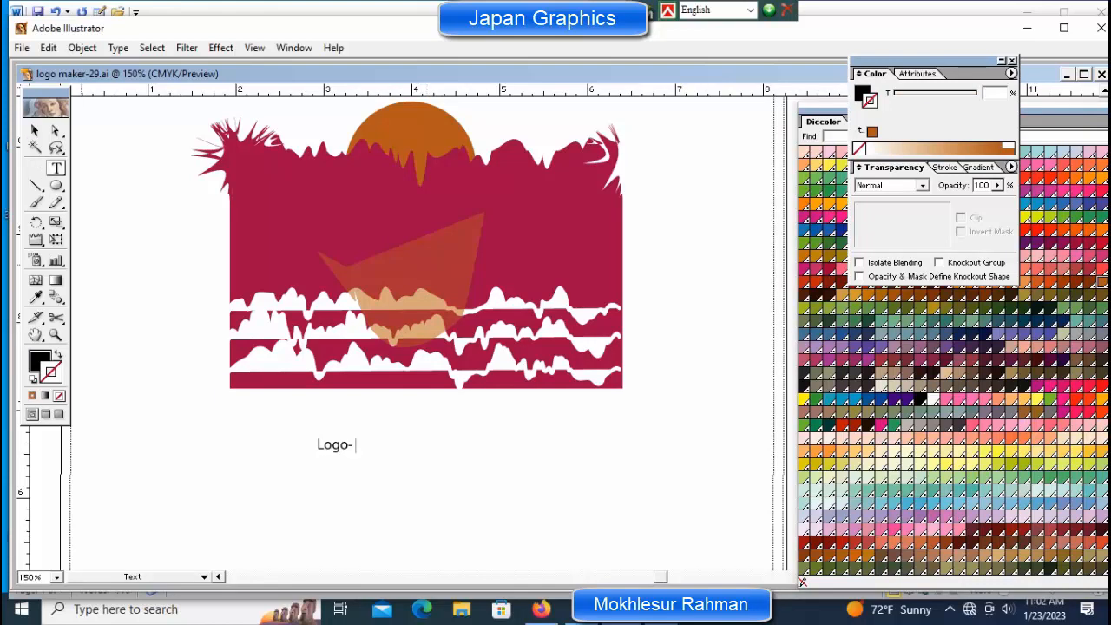
left_click(82, 48)
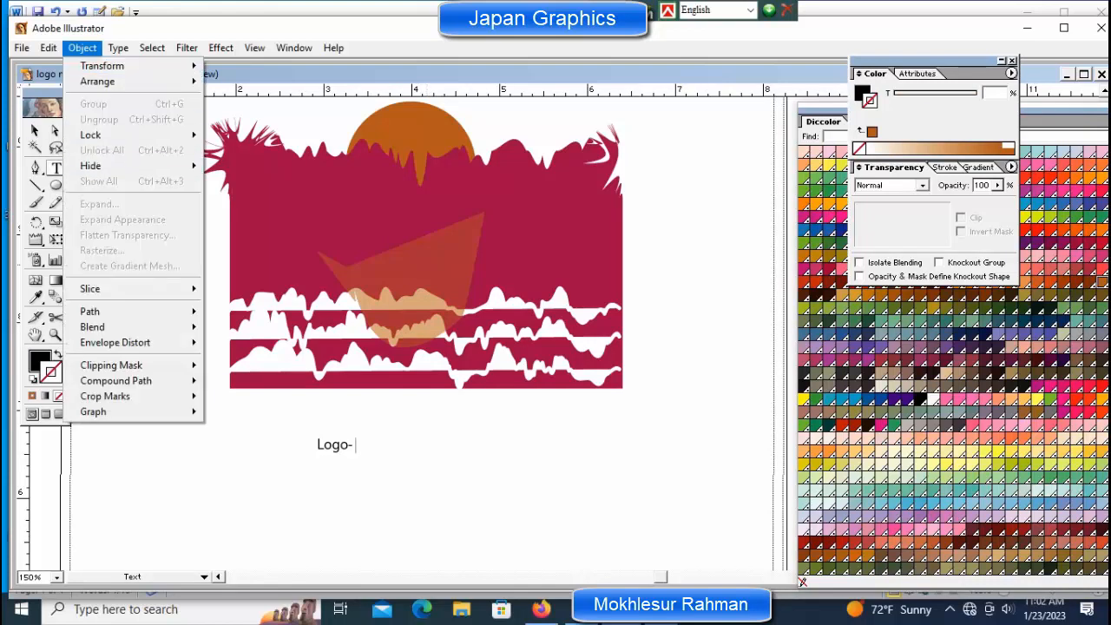
mouse_move(47, 48)
left_click(65, 135)
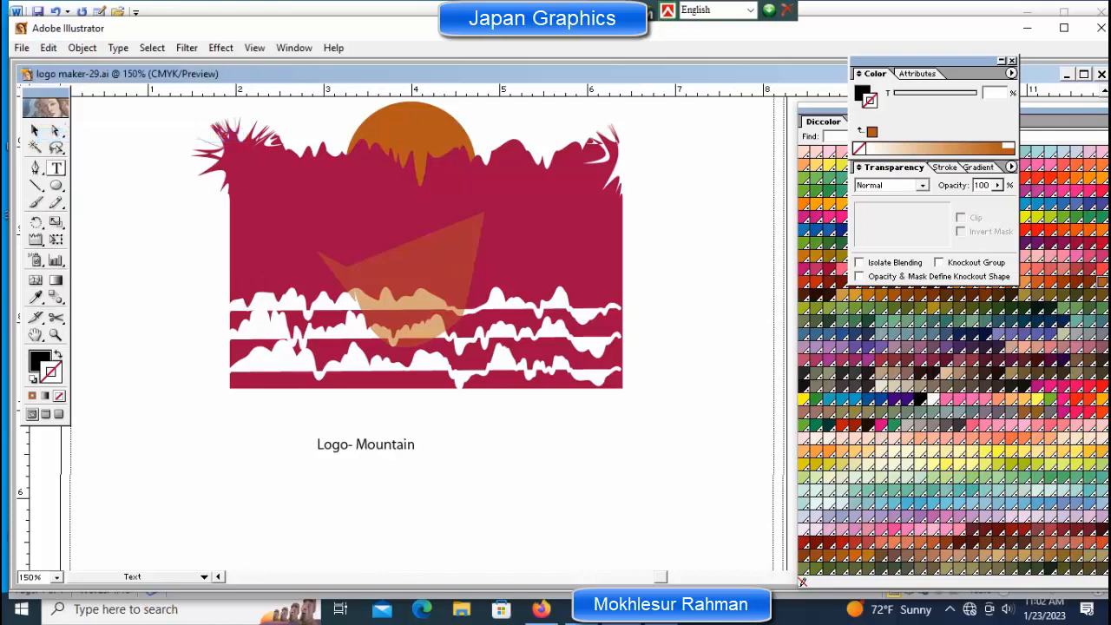
left_click(401, 446, "ctrl")
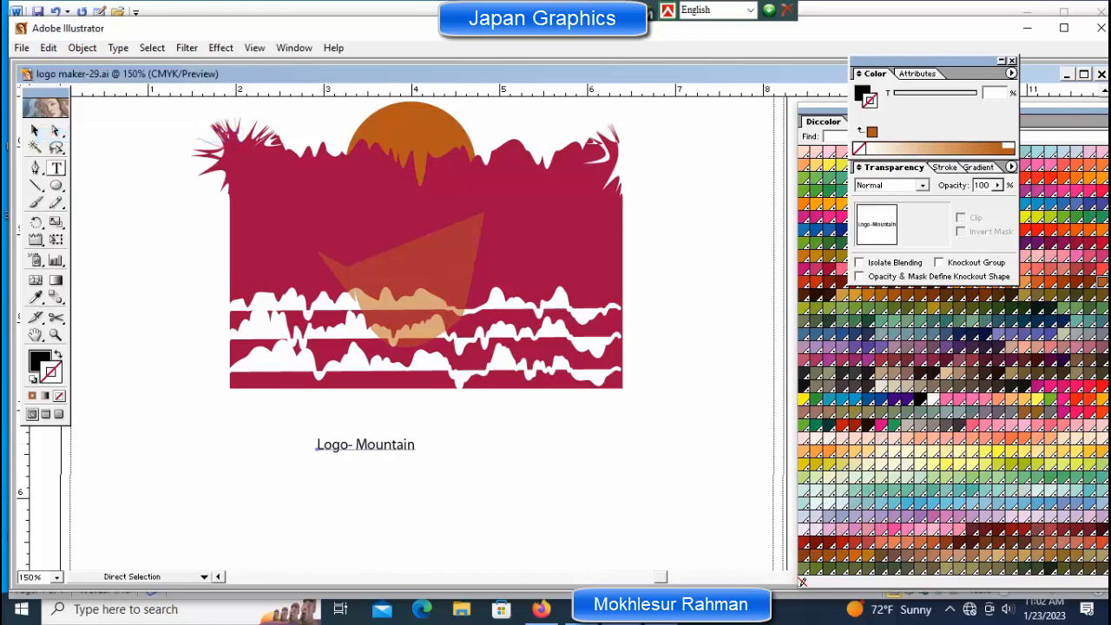
- Scale the "Logo- Mountain" caption up slightly and centre it just beneath the crimson rectangle
left_click(34, 130)
key("shift")
left_click_drag(417, 452, 433, 456)
left_click_drag(365, 445, 428, 429)
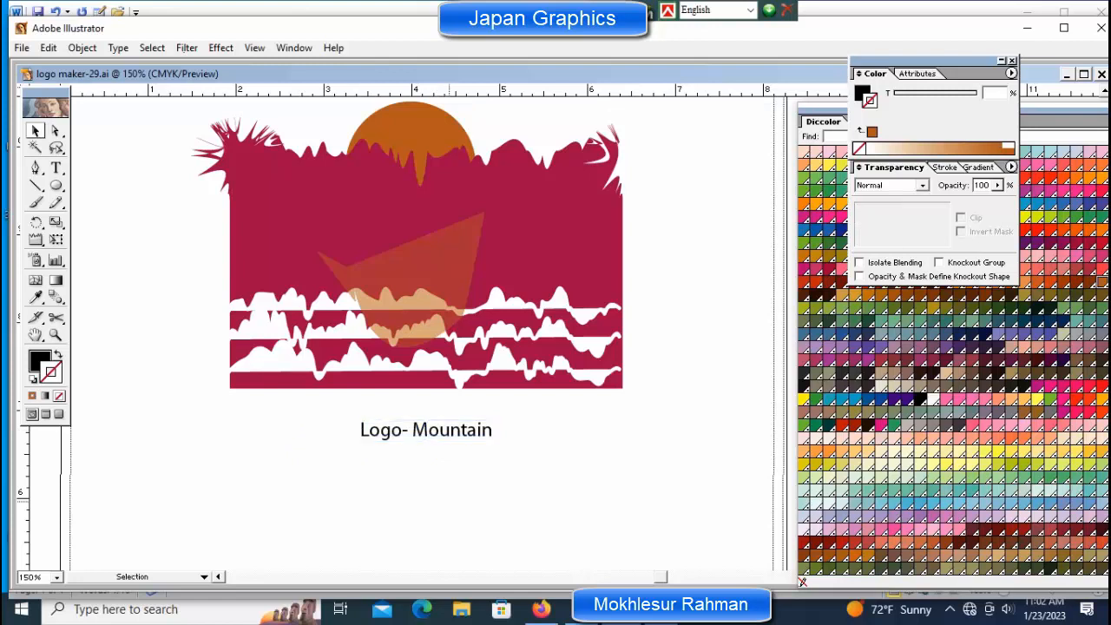
- Draw a black rounded rectangle around the "Logo- Mountain" caption, with a small margin on every side
left_click_drag(57, 186, 93, 189)
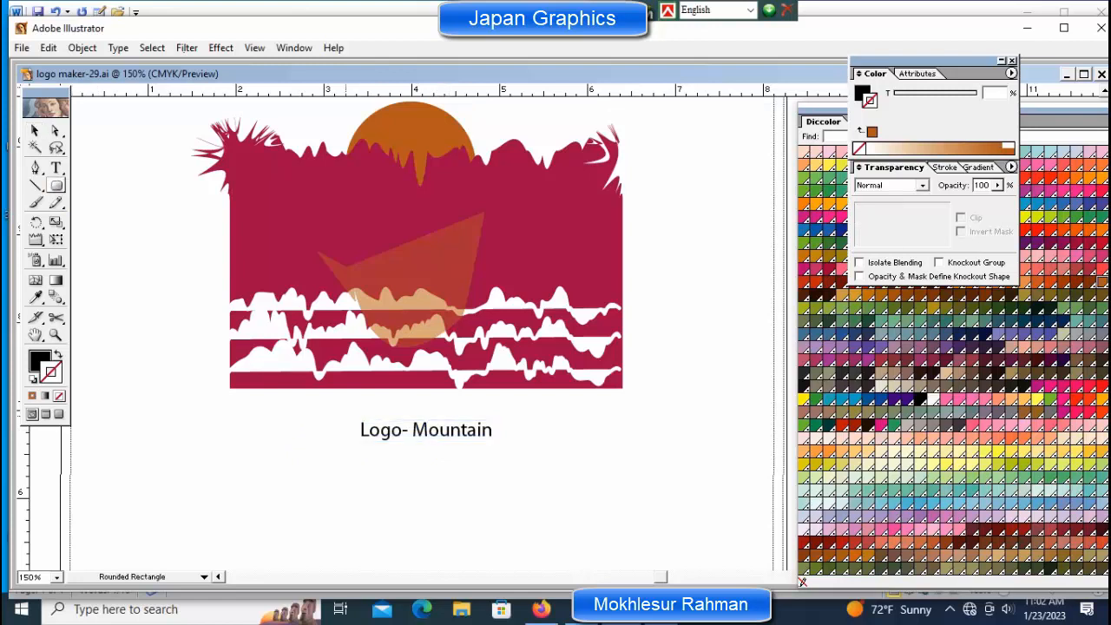
left_click_drag(347, 412, 507, 454)
key("v")
- Select the hidden caption text in Outline view, bring it in front of the rounded rectangle, and return to Preview
key("ctrl+y")
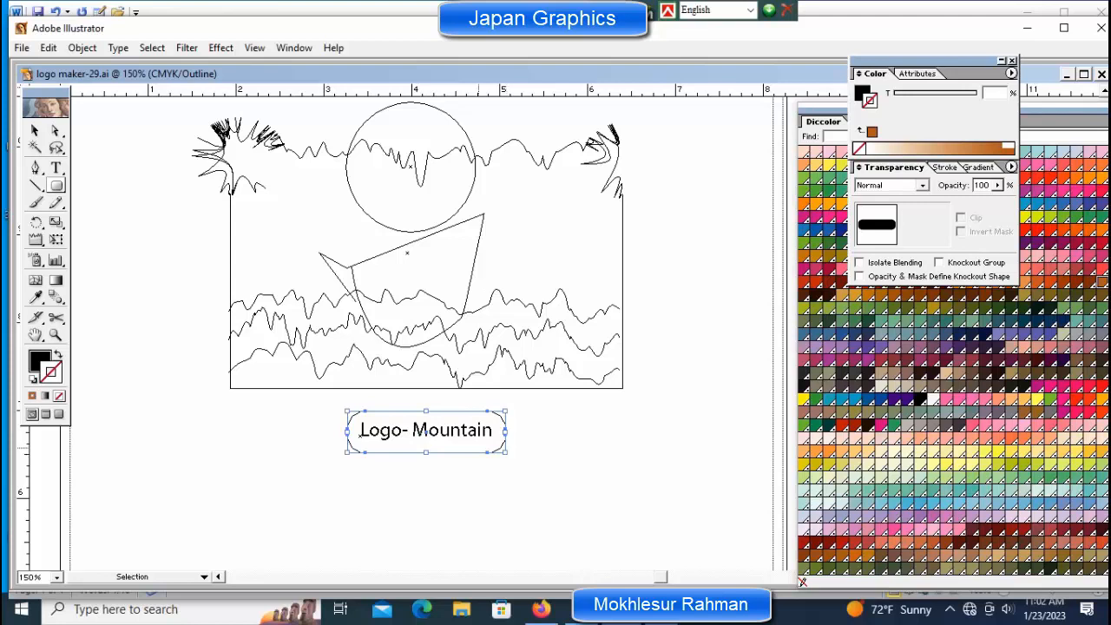
left_click(360, 429)
key("ctrl+shift+bracketright")
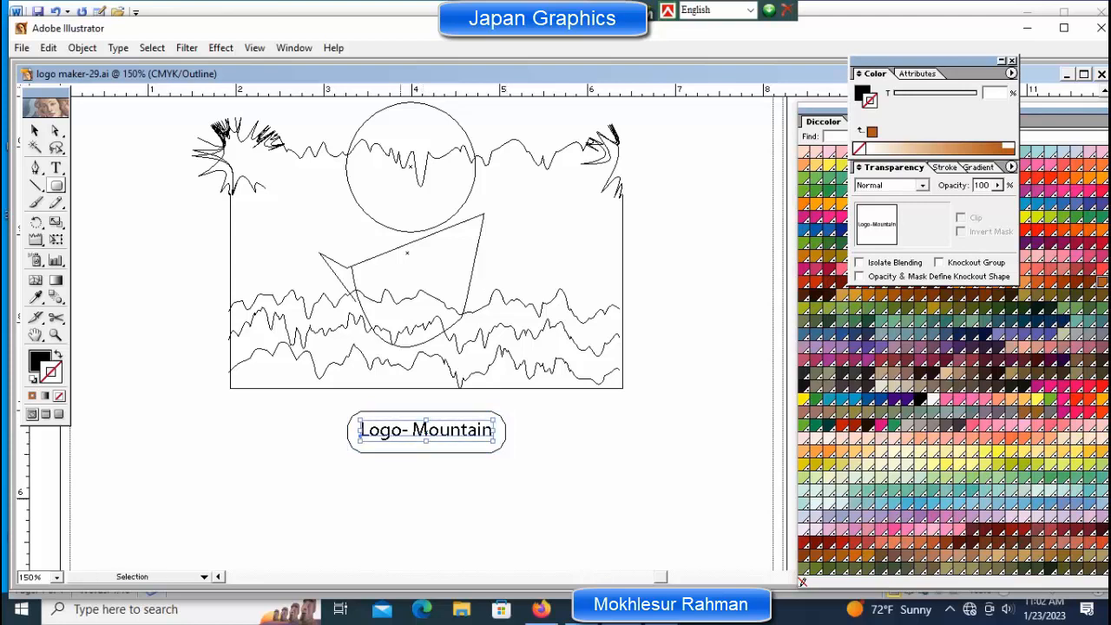
key("ctrl+y")
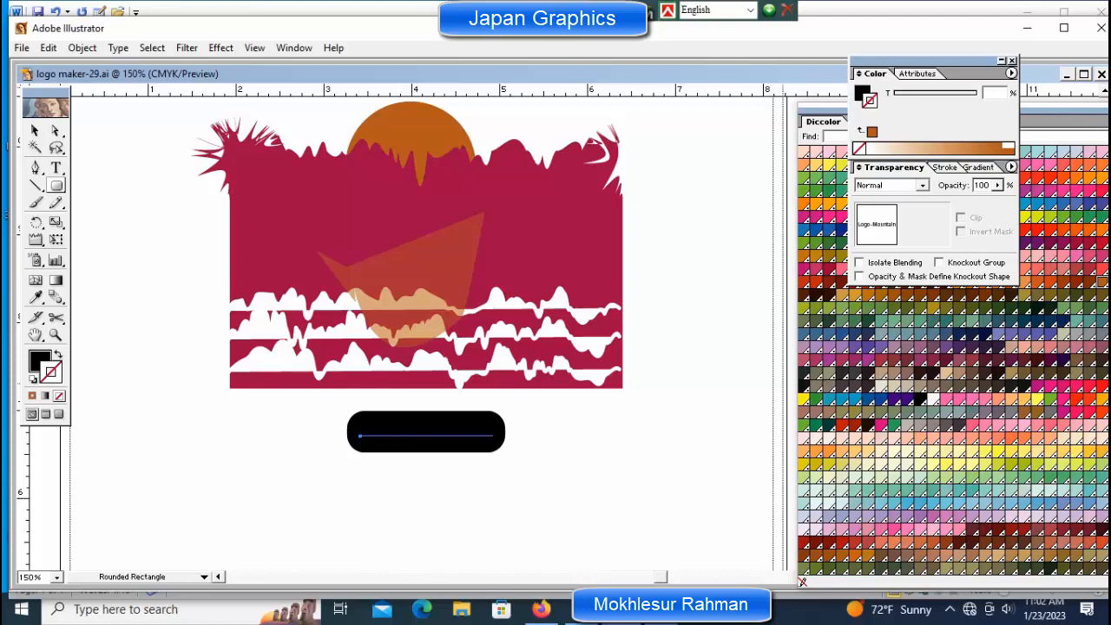
- Give the "Logo- Mountain" caption a white outline and a white fill, and deselect it
left_click(1008, 145)
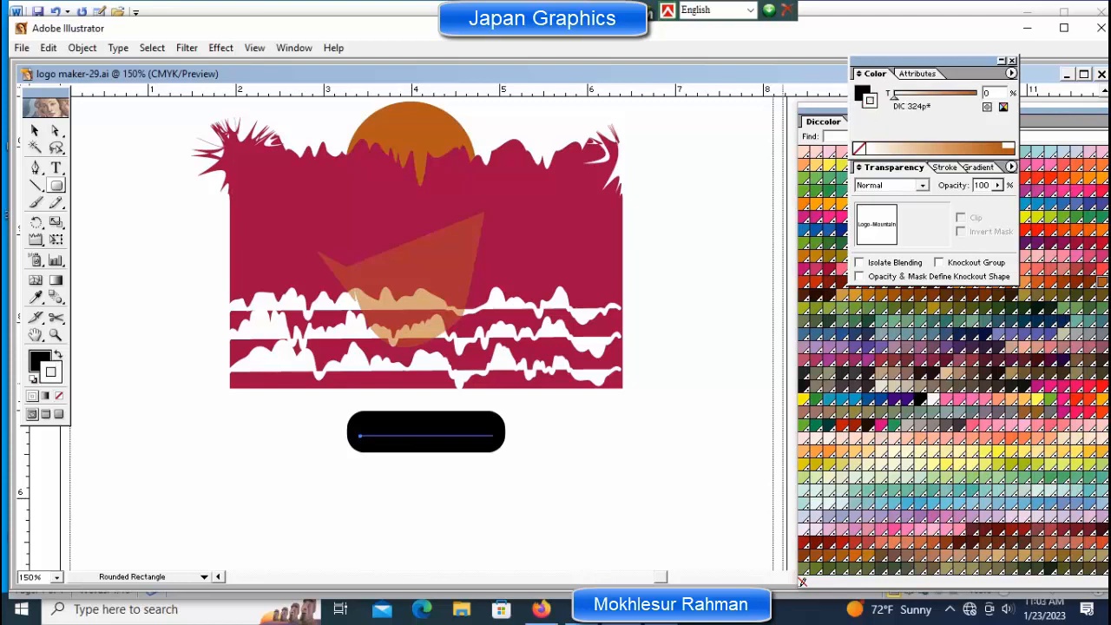
key("x")
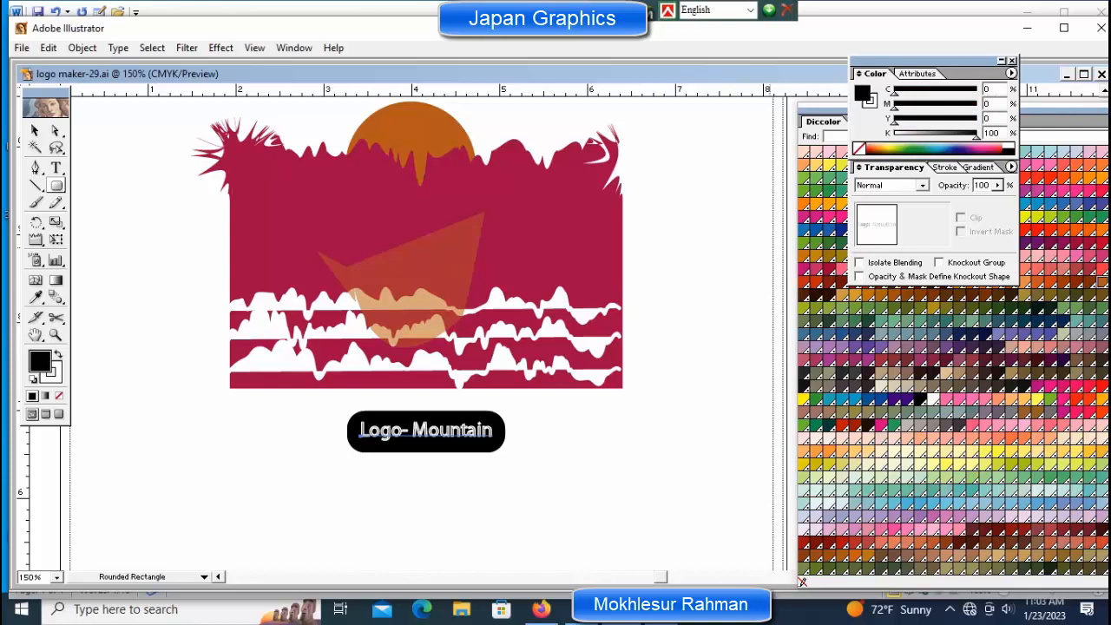
left_click(1009, 146)
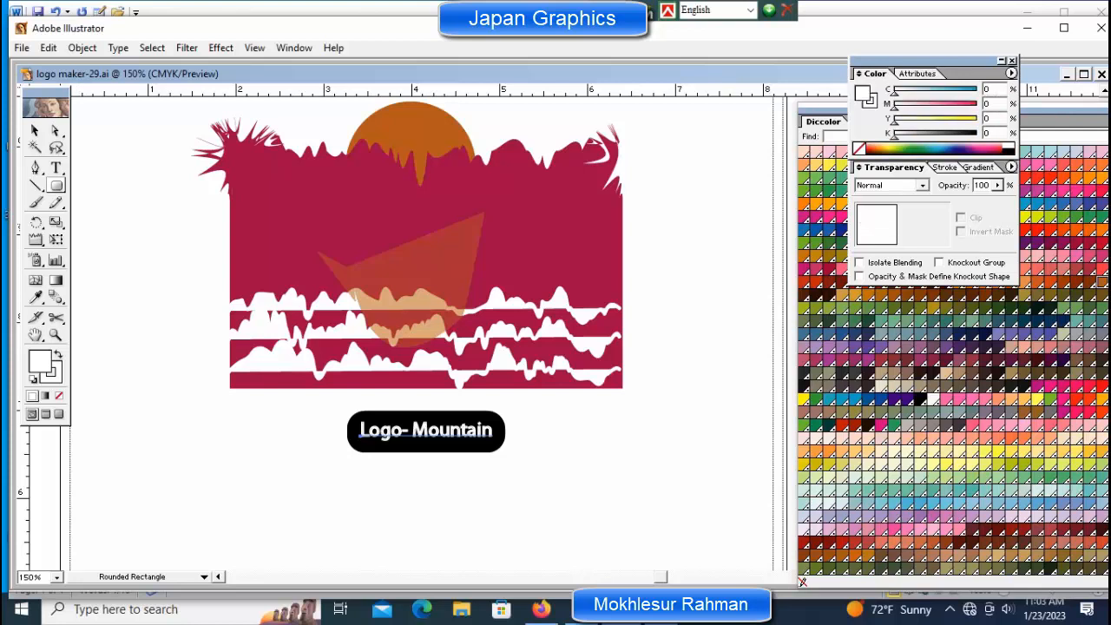
left_click(508, 501, "ctrl")
- Reduce the black rounded rectangle's height slightly from its lower edge so it fits the caption more closely
left_click(432, 449, "ctrl")
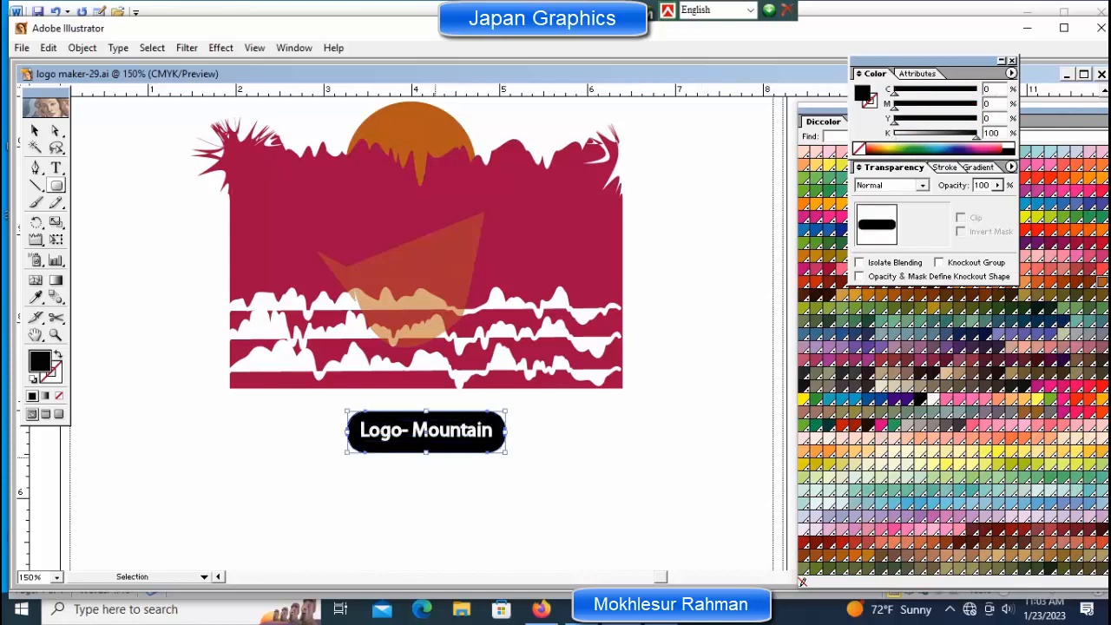
left_click_drag(428, 452, 427, 448)
left_click(427, 480, "ctrl")
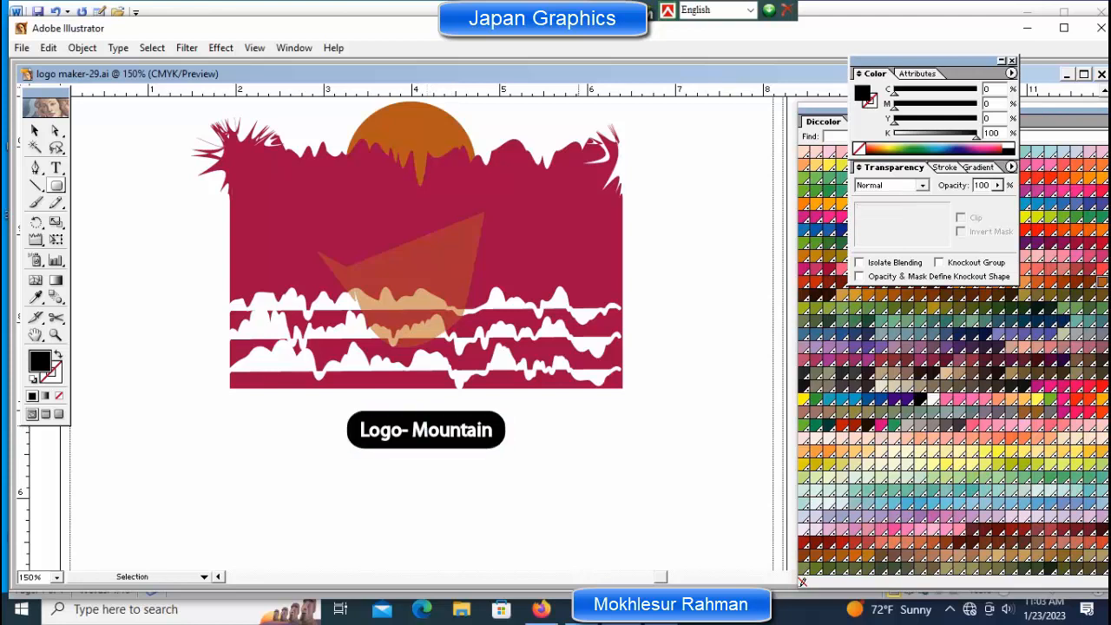
key("ctrl+minus")
key("ctrl+minus")
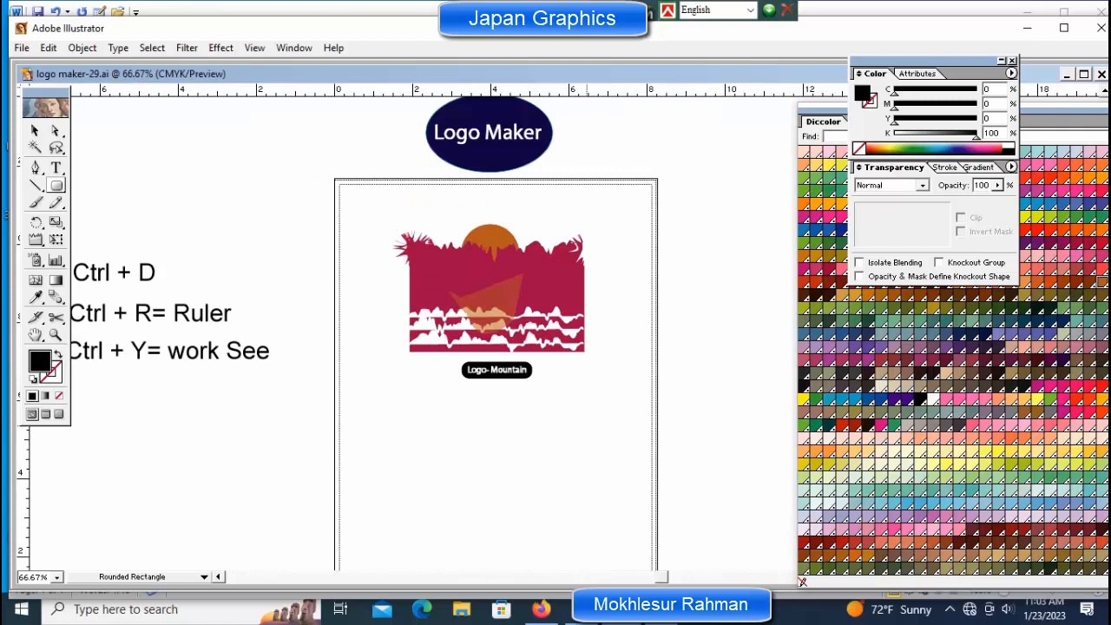
key("space")
left_click_drag(563, 382, 524, 441)
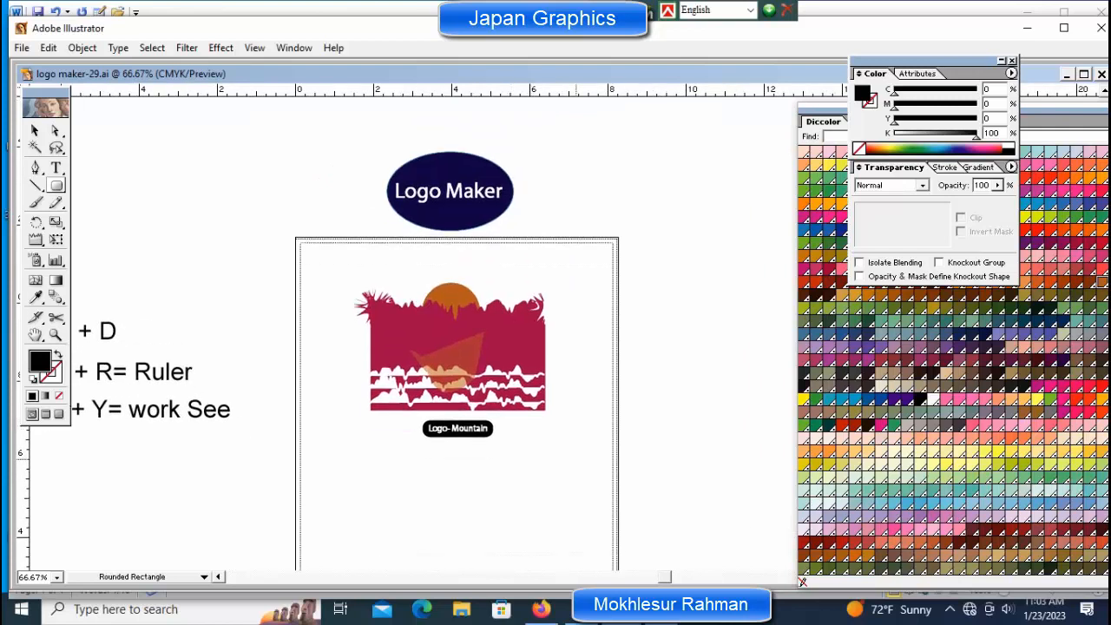